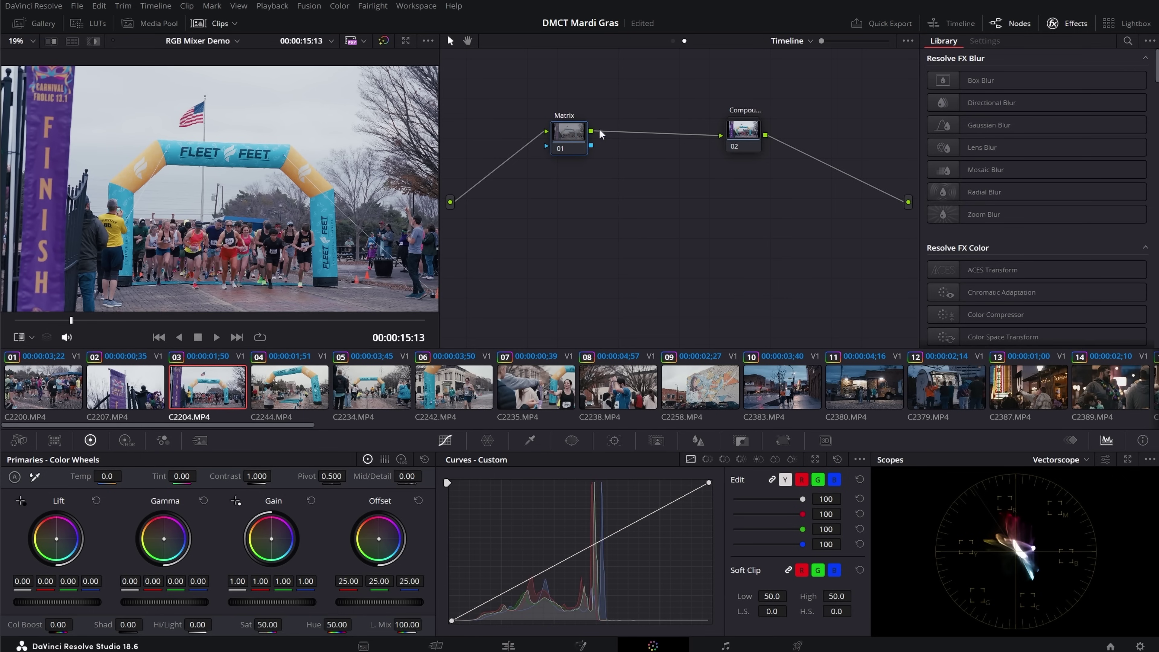
Move the Compound node further right, select the Matrix node, and show its RGB Mixer.
left_click_drag(744, 136, 766, 137)
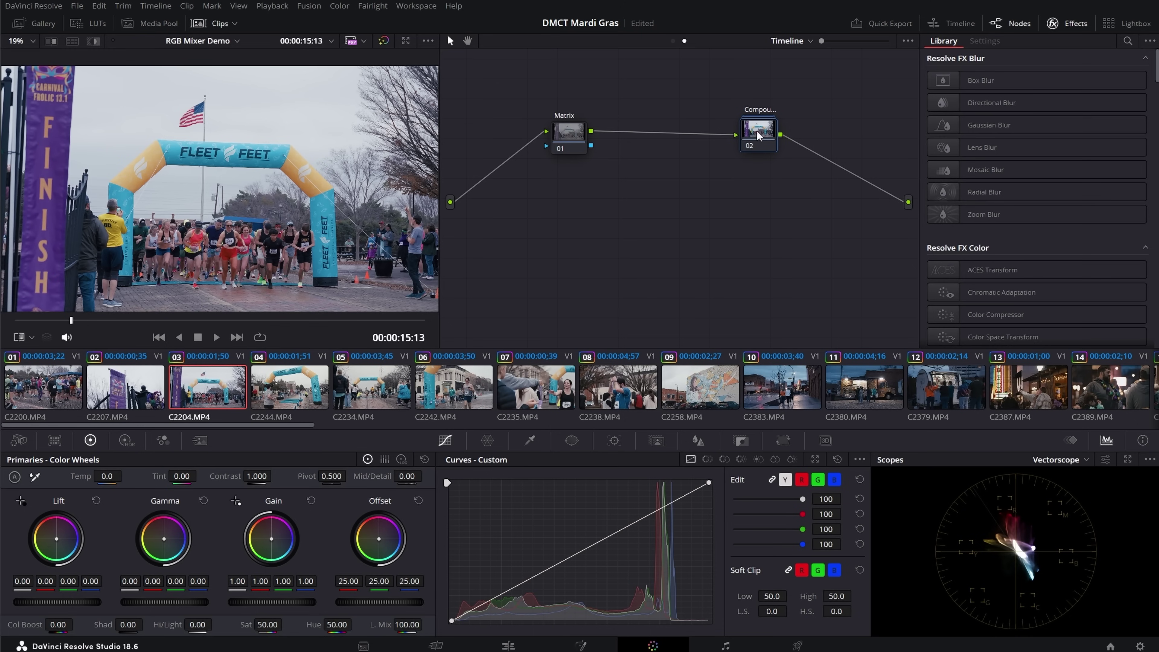
left_click_drag(756, 140, 768, 140)
left_click_drag(589, 143, 591, 142)
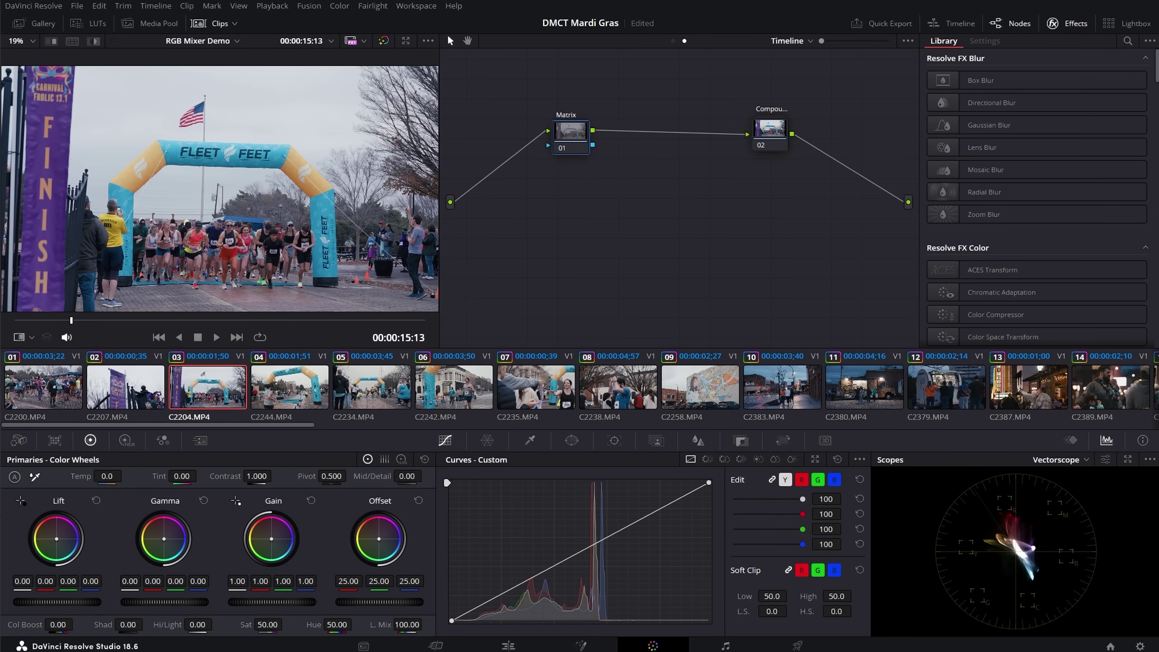
left_click(163, 440)
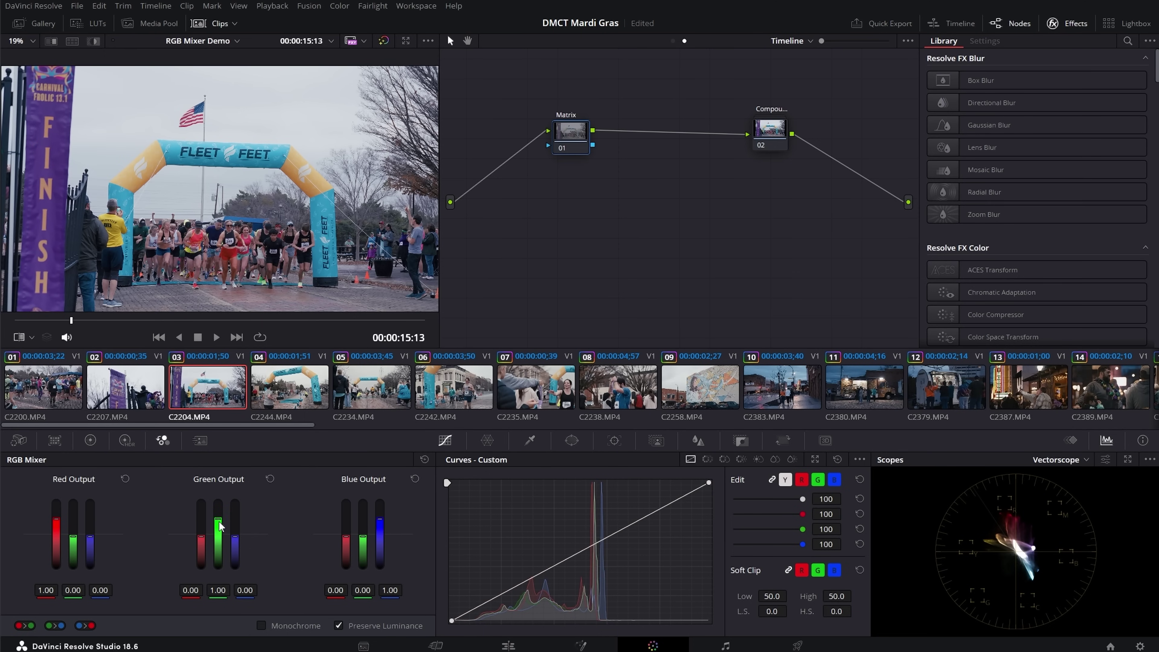
left_click_drag(219, 527, 250, 505)
left_click(269, 479)
left_click_drag(235, 546, 235, 523)
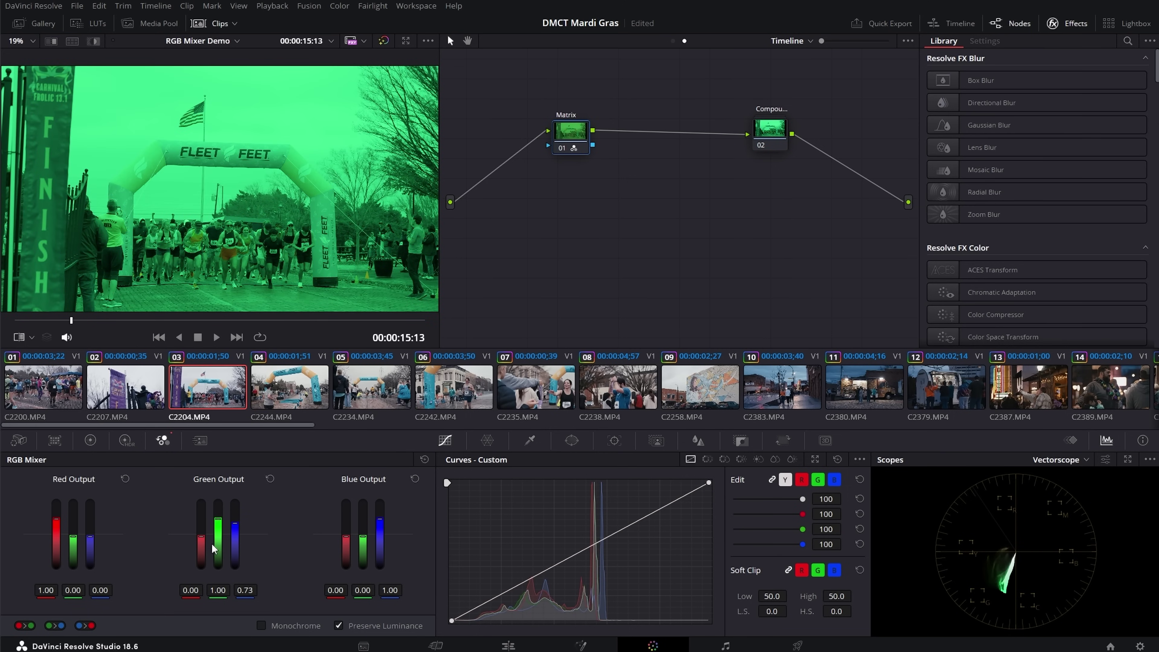
left_click(270, 479)
left_click_drag(205, 552, 204, 526)
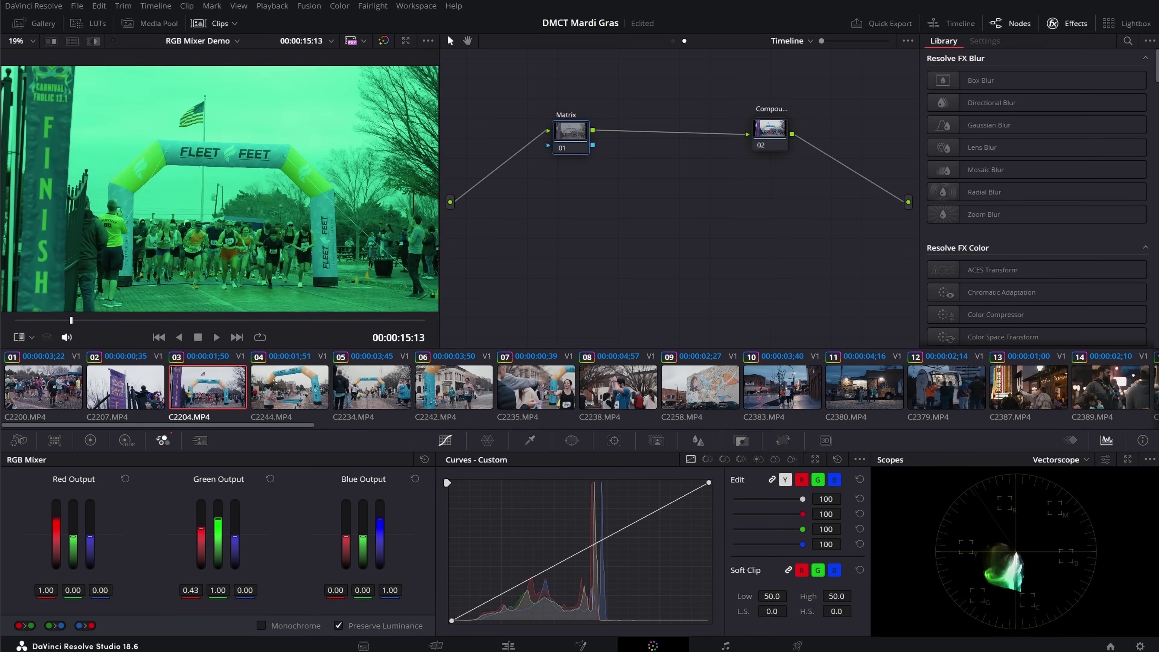
left_click(270, 480)
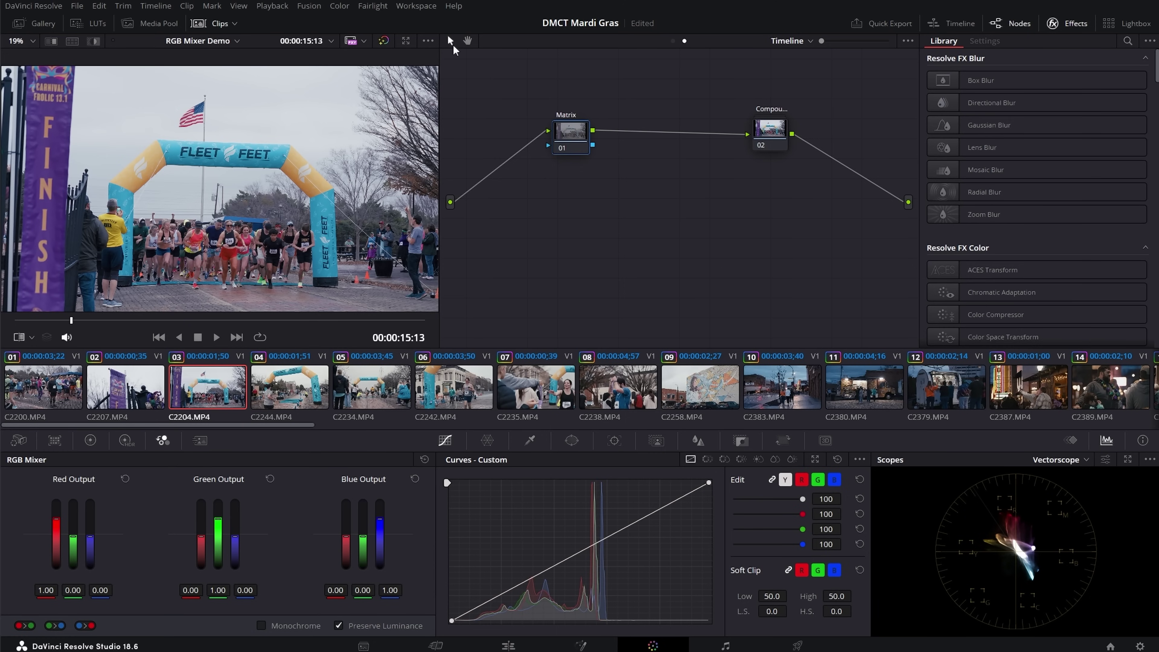
Show only the red channel in the viewer, then save the project.
left_click(429, 41)
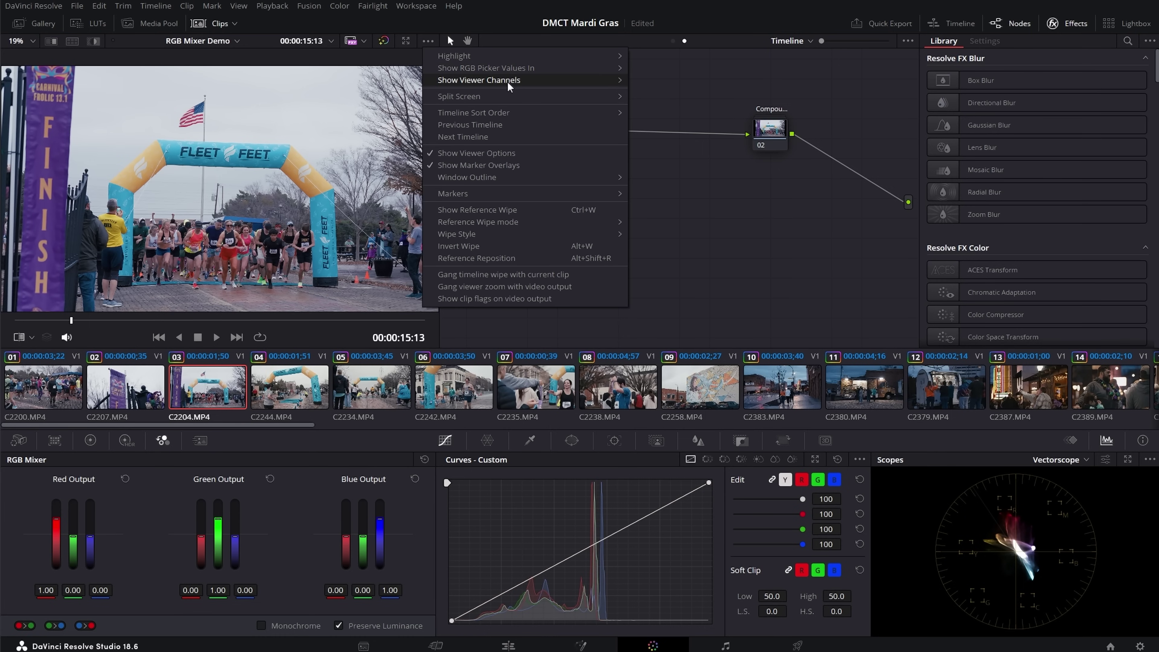
mouse_move(511, 83)
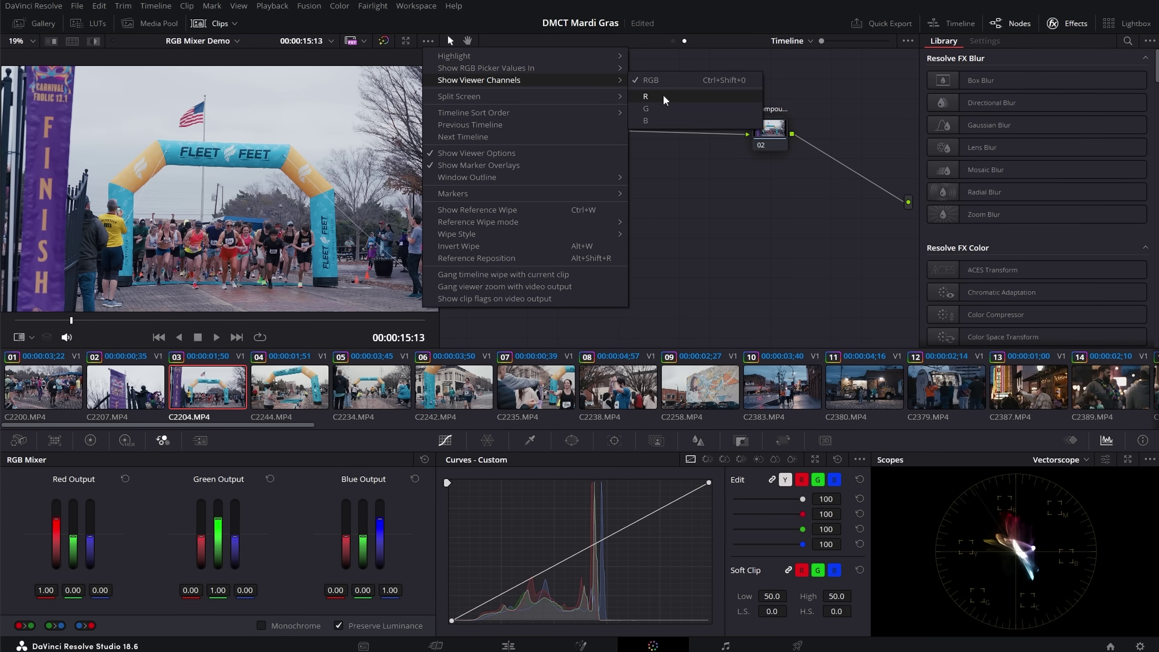
left_click(648, 97)
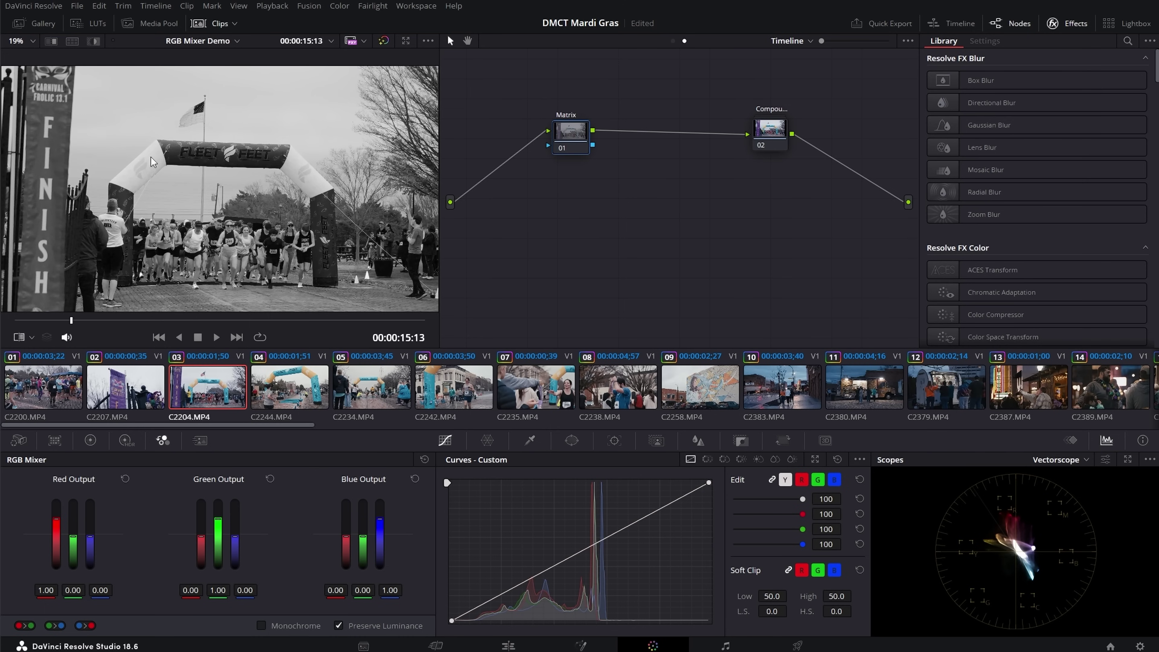
key("ctrl+s")
Switch the viewer to show only the green channel.
left_click(428, 40)
left_click(430, 43)
left_click(426, 48)
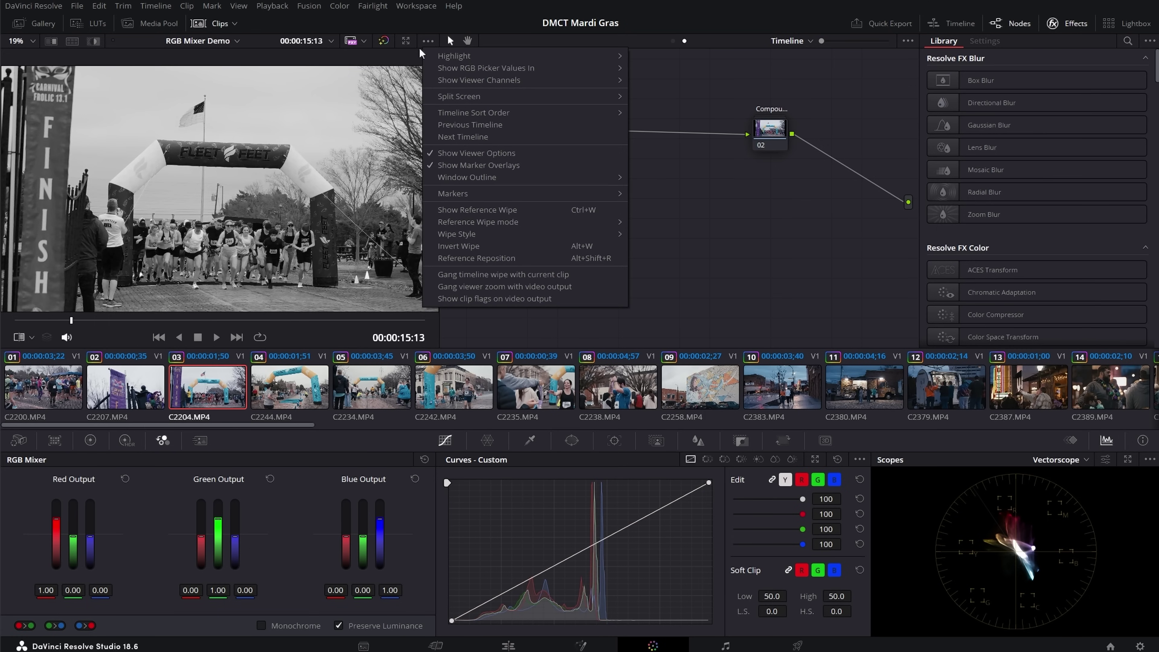
mouse_move(546, 81)
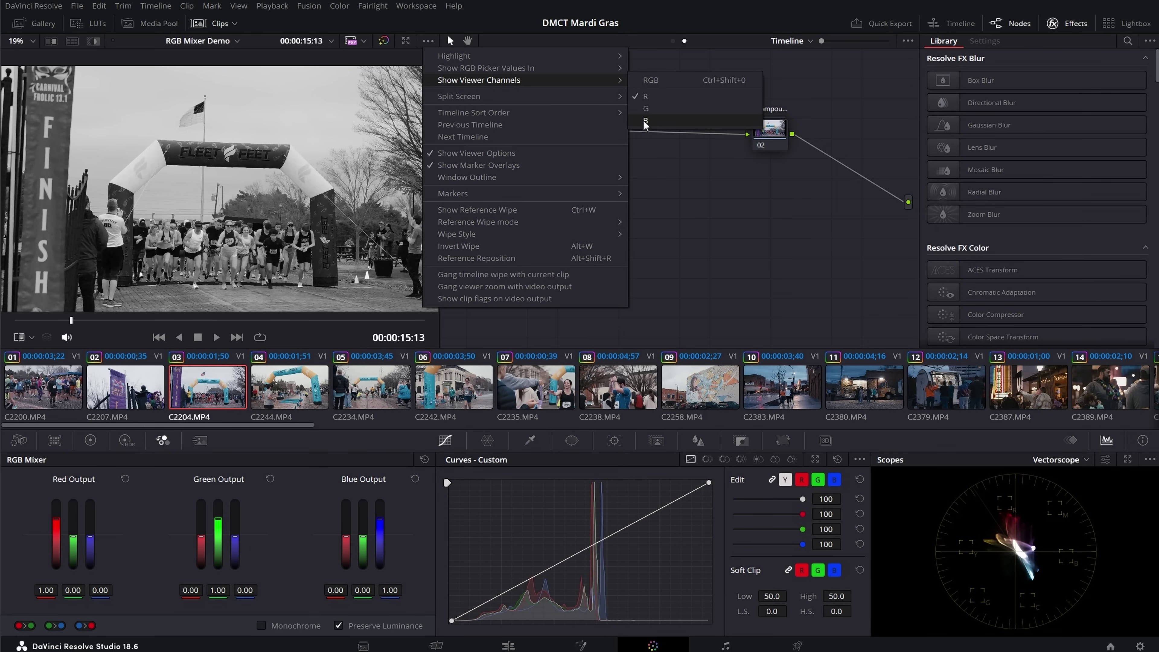
left_click(671, 109)
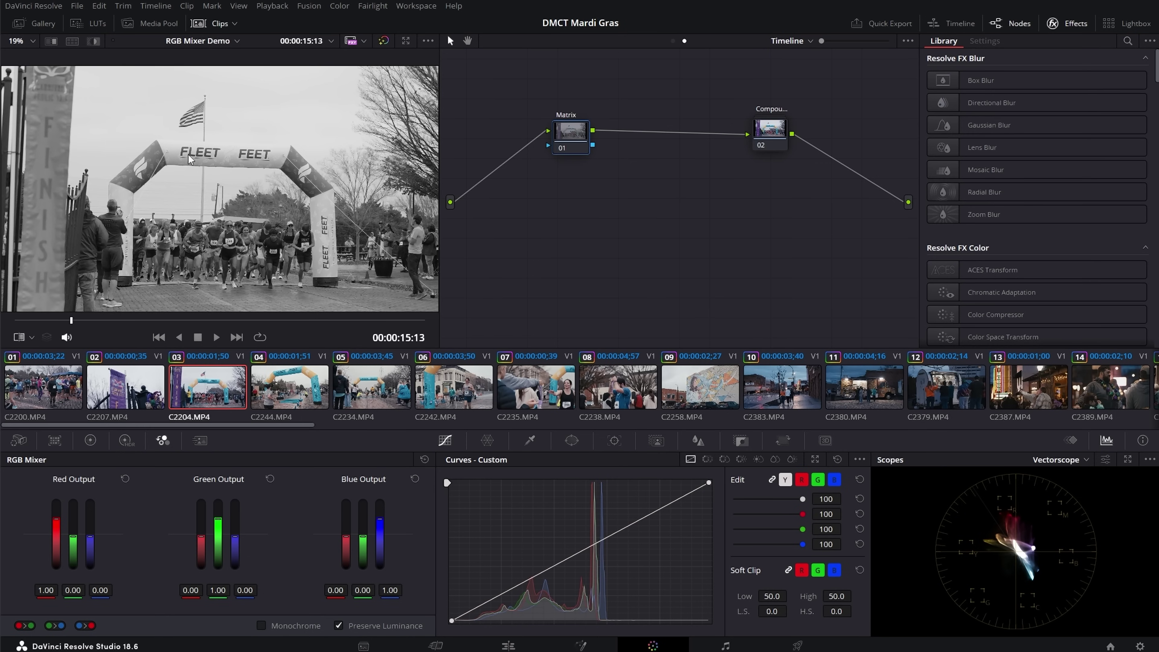
Return the viewer to full RGB colour.
left_click(428, 41)
mouse_move(536, 81)
left_click(636, 82)
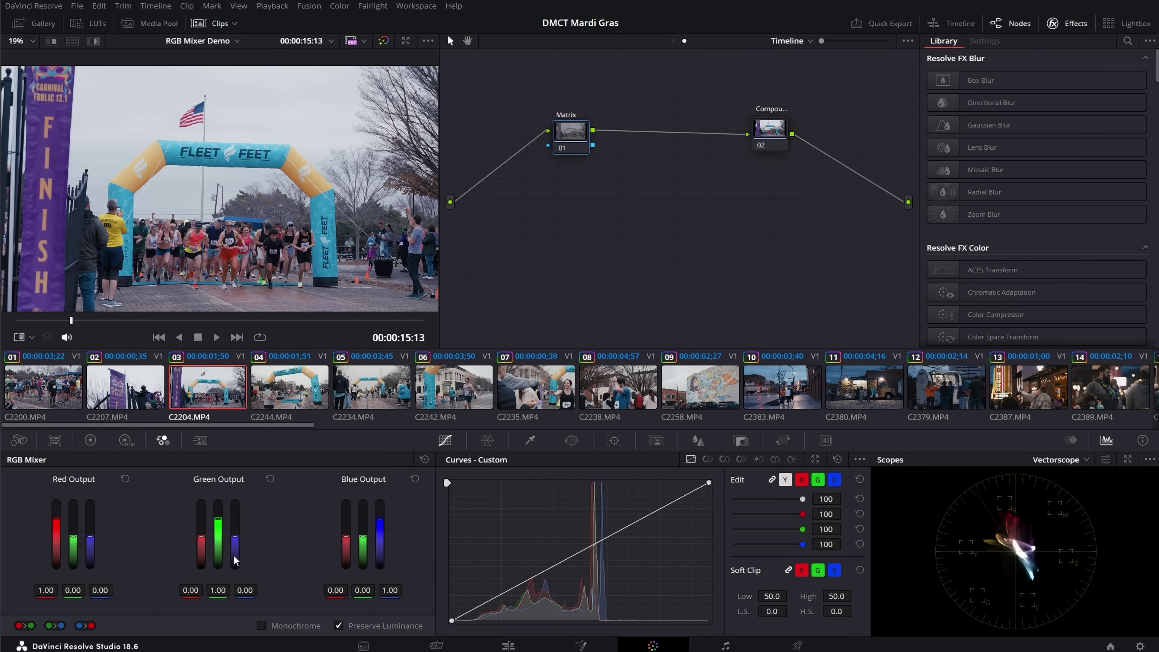
left_click(247, 590)
key("BackSpace")
key("Return")
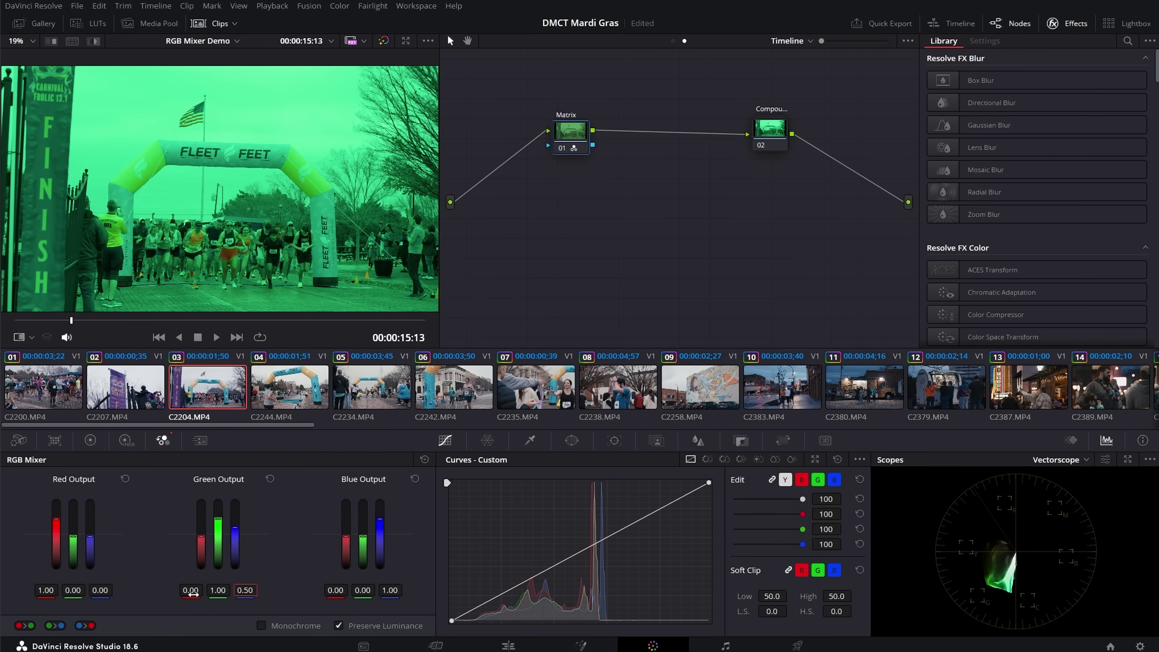
double_click(218, 590)
key("BackSpace")
type(".75")
key("Return")
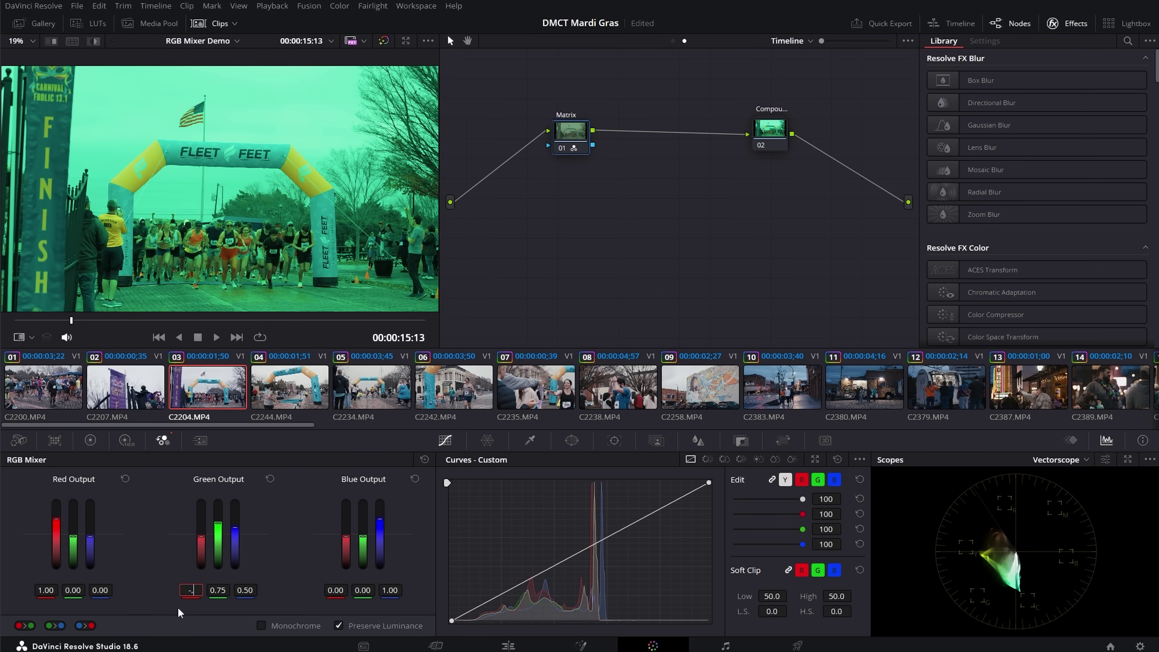
key("Return")
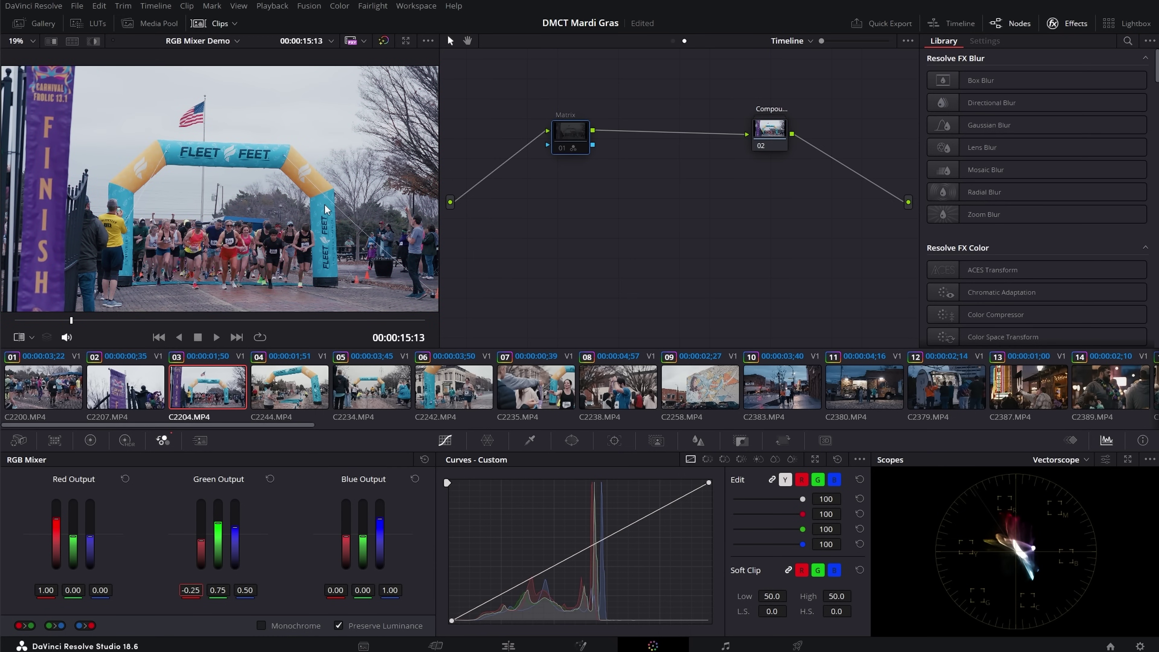
key("ctrl+d")
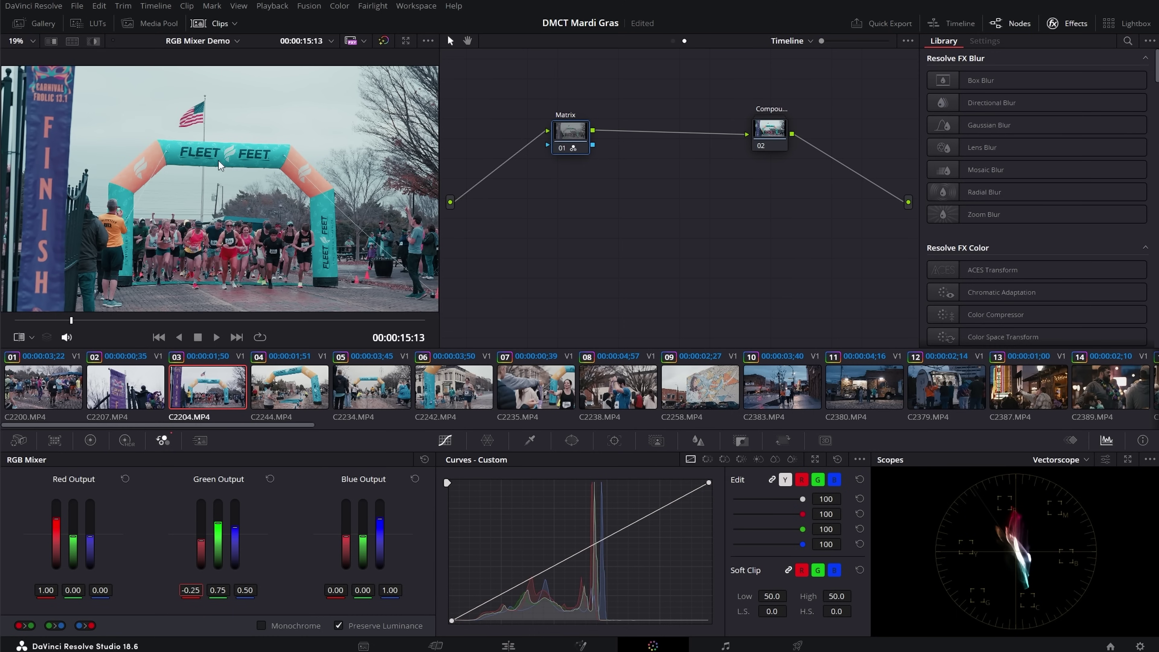
key("ctrl+d")
key("ctrl+d")
left_click(270, 478)
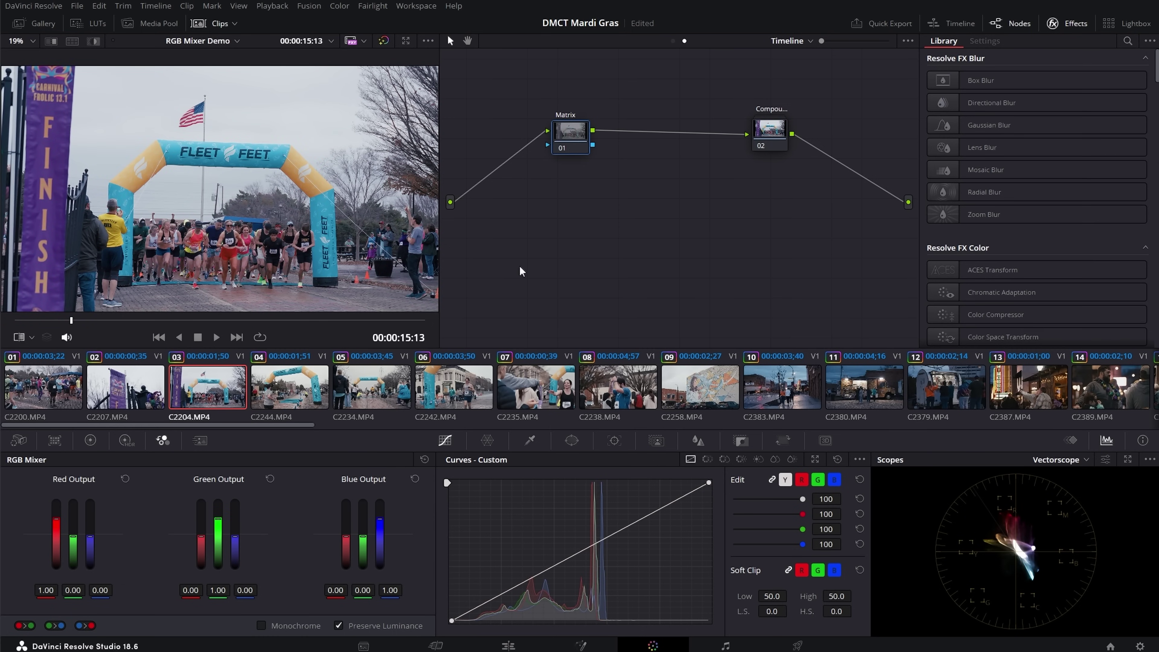
scroll(393, 202, "up", 3)
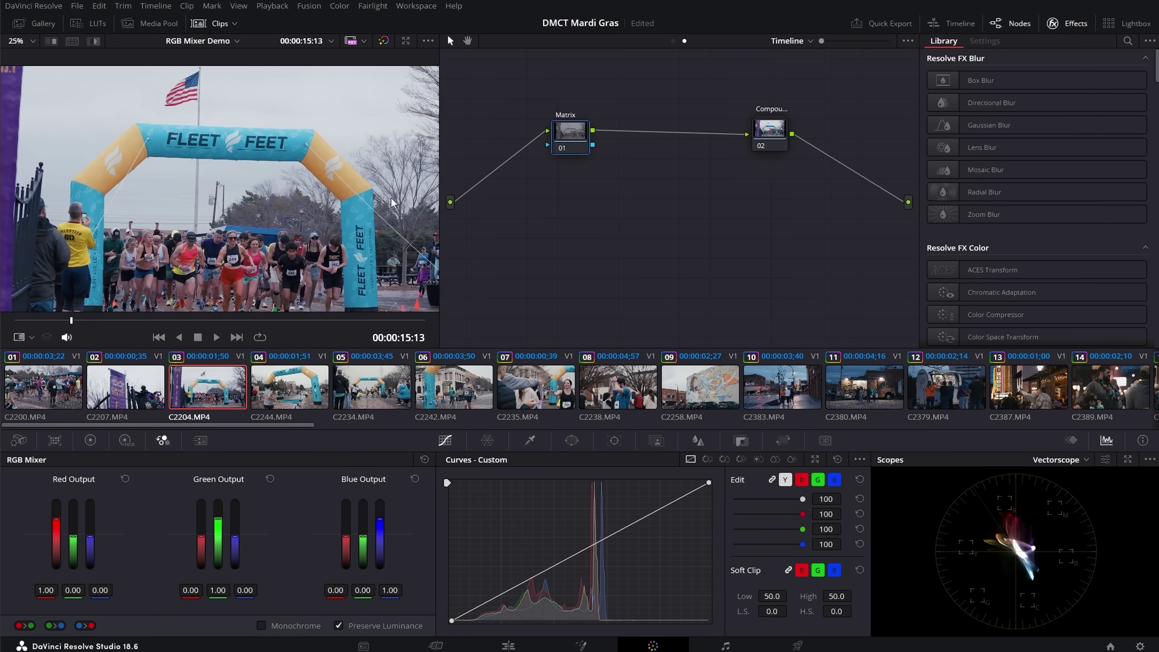
scroll(392, 203, "up", 2)
left_click_drag(392, 202, 210, 170)
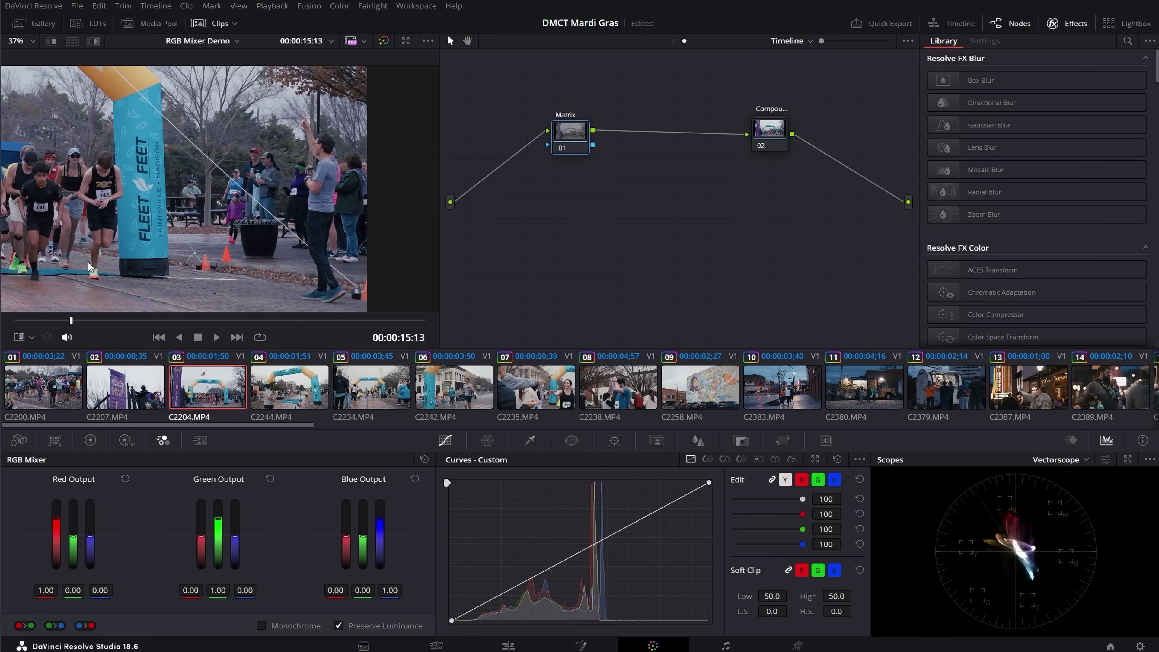
left_click_drag(88, 262, 404, 249)
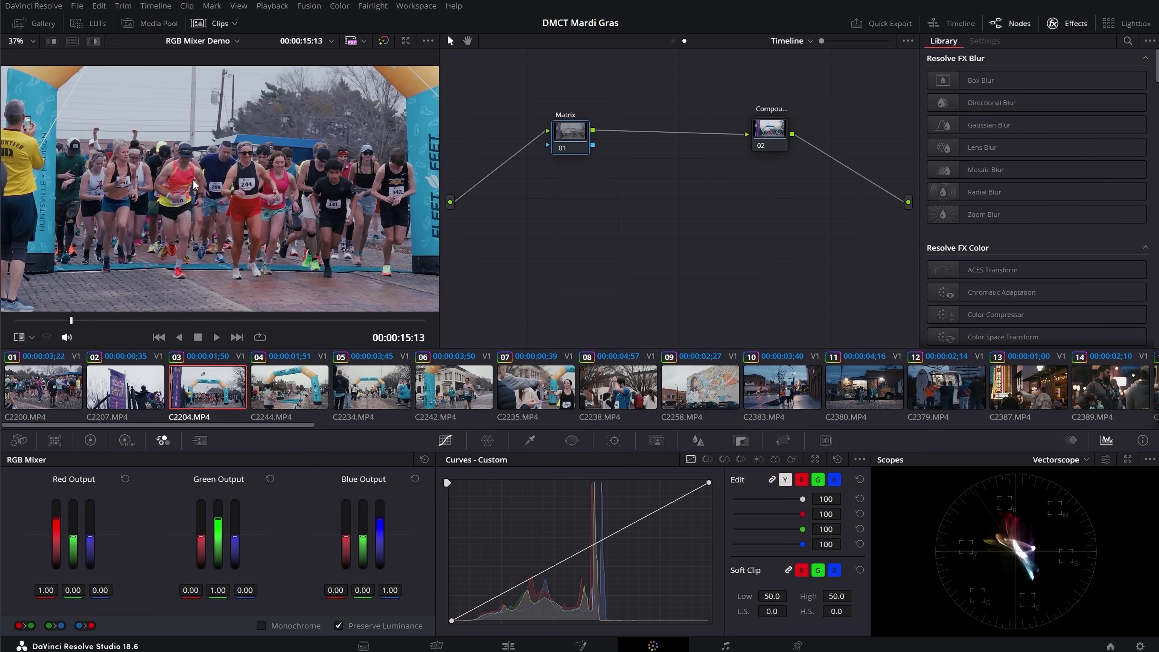
scroll(151, 185, "up", 2)
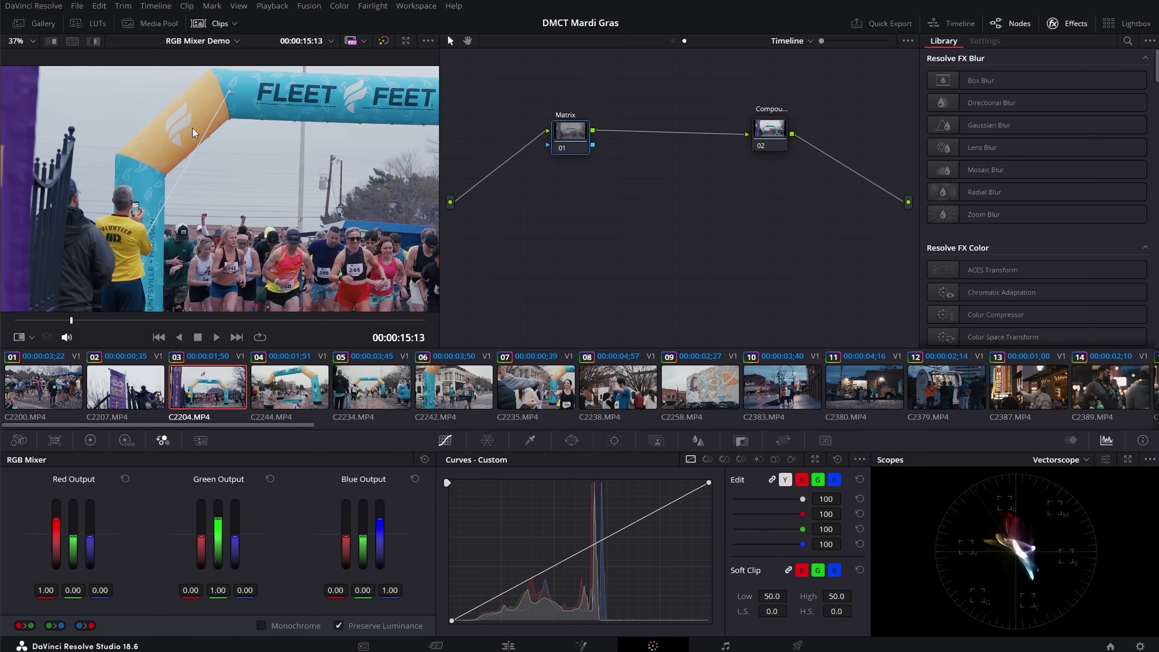
left_click_drag(350, 263, 143, 191)
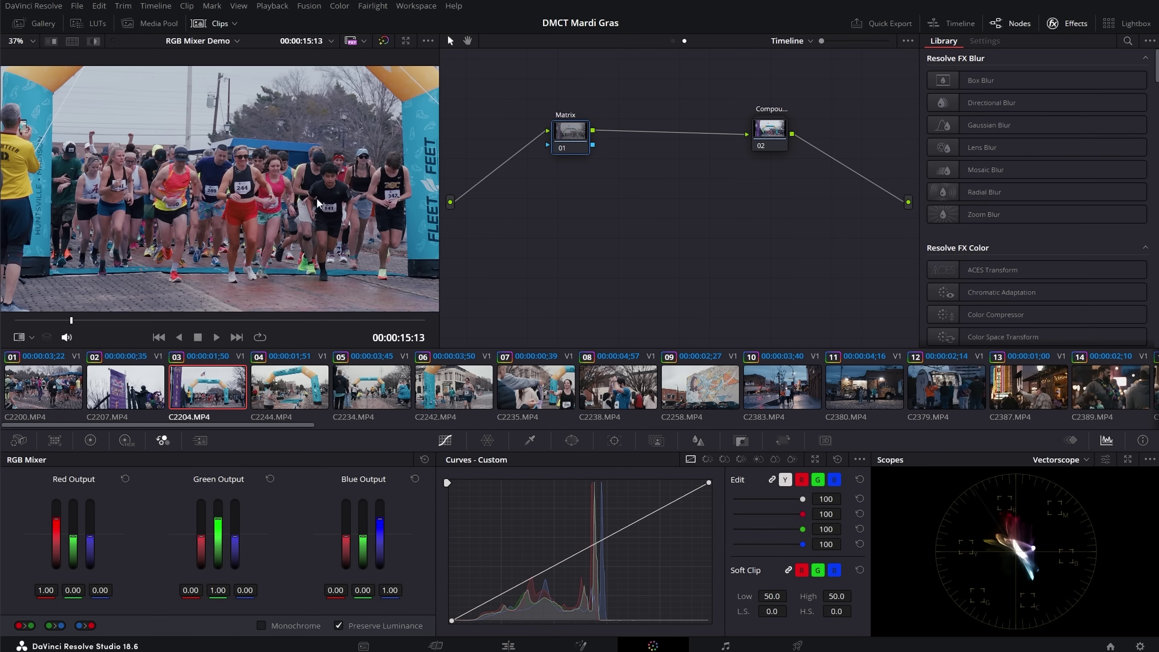
left_click_drag(330, 195, 258, 206)
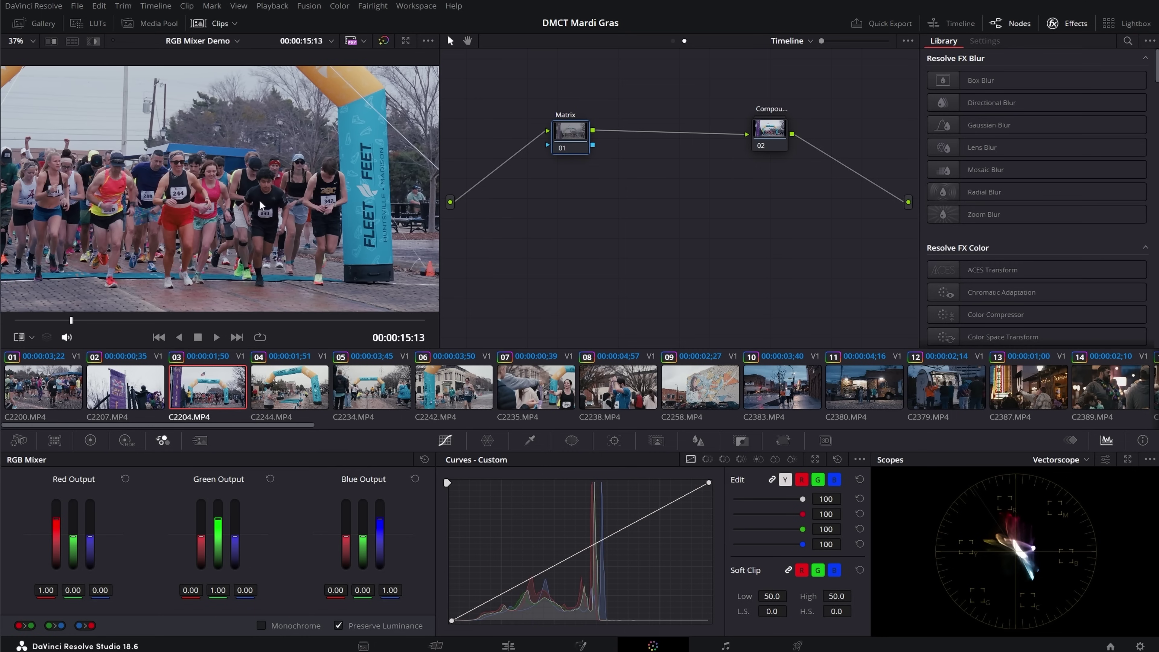
scroll(258, 205, "down", 3)
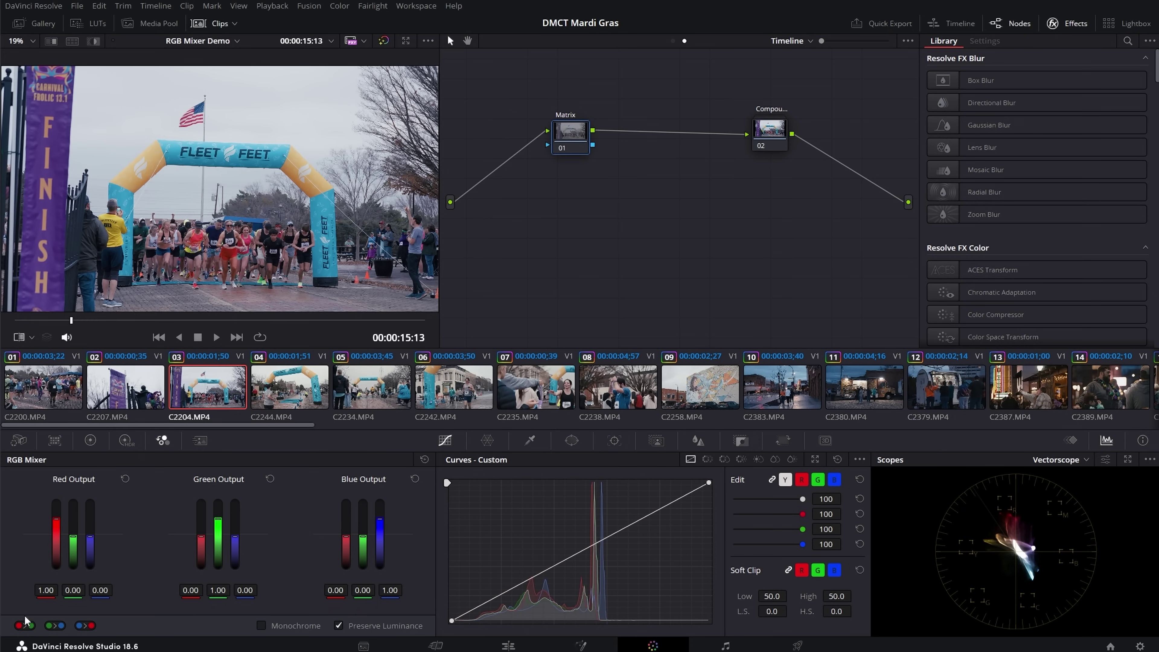
Set the RGB Mixer red output to 1.10, -0.05, -0.05.
left_click(46, 591)
key("BackSpace")
key("BackSpace")
key("BackSpace")
key("BackSpace")
type("1.1")
key("Return")
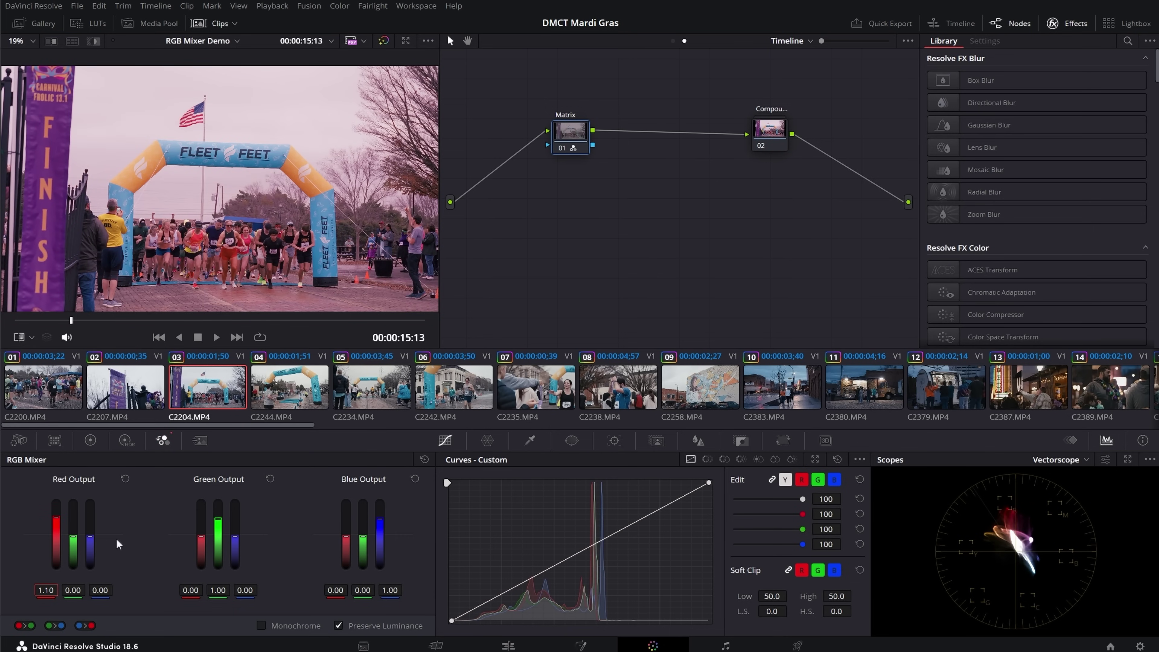
left_click(73, 591)
key("BackSpace")
type("-0.05")
left_click_drag(101, 592, 100, 595)
left_click(100, 592)
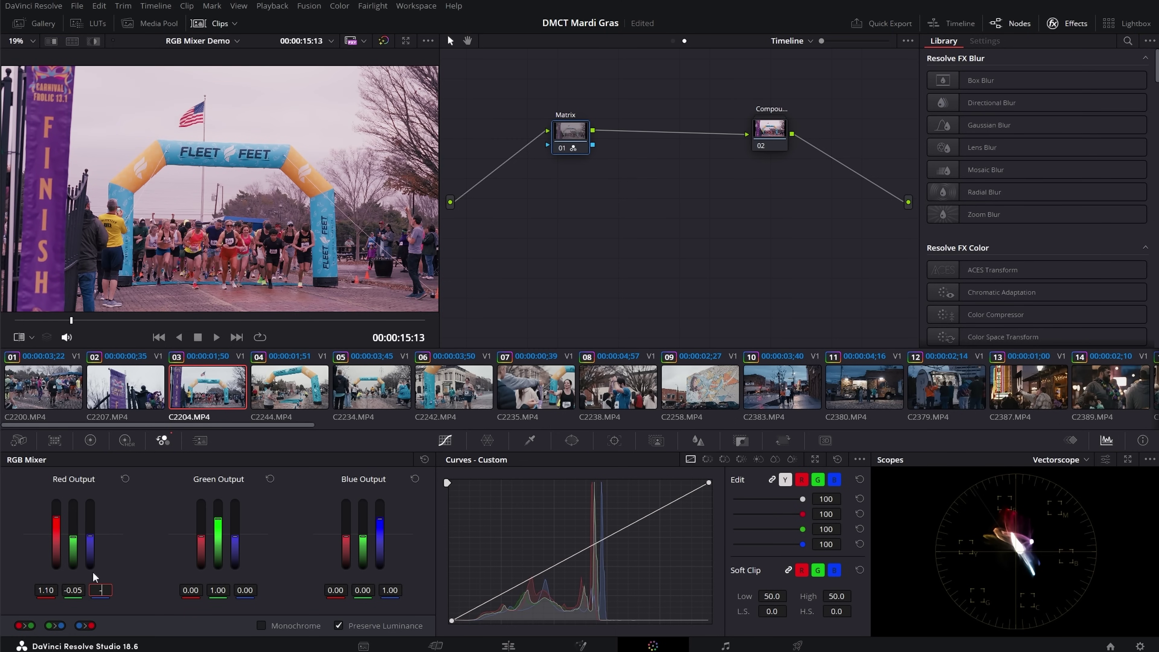
key("Return")
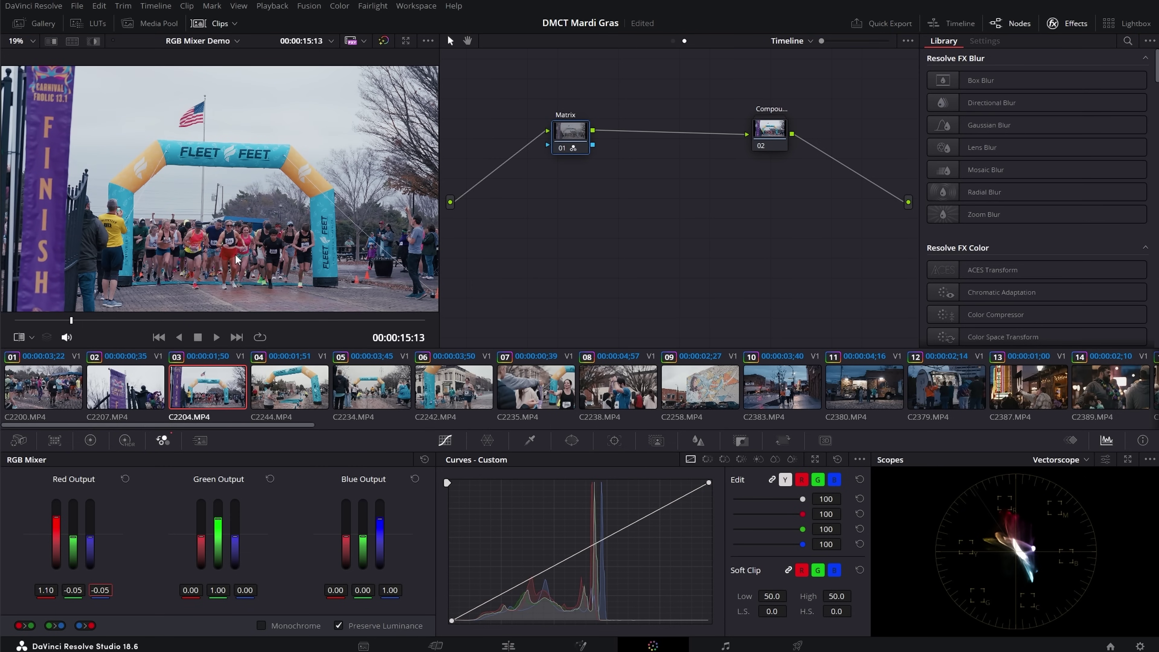
Toggle the Matrix node off and on to compare the runners' bibs, then fit the frame.
scroll(230, 244, "up", 6)
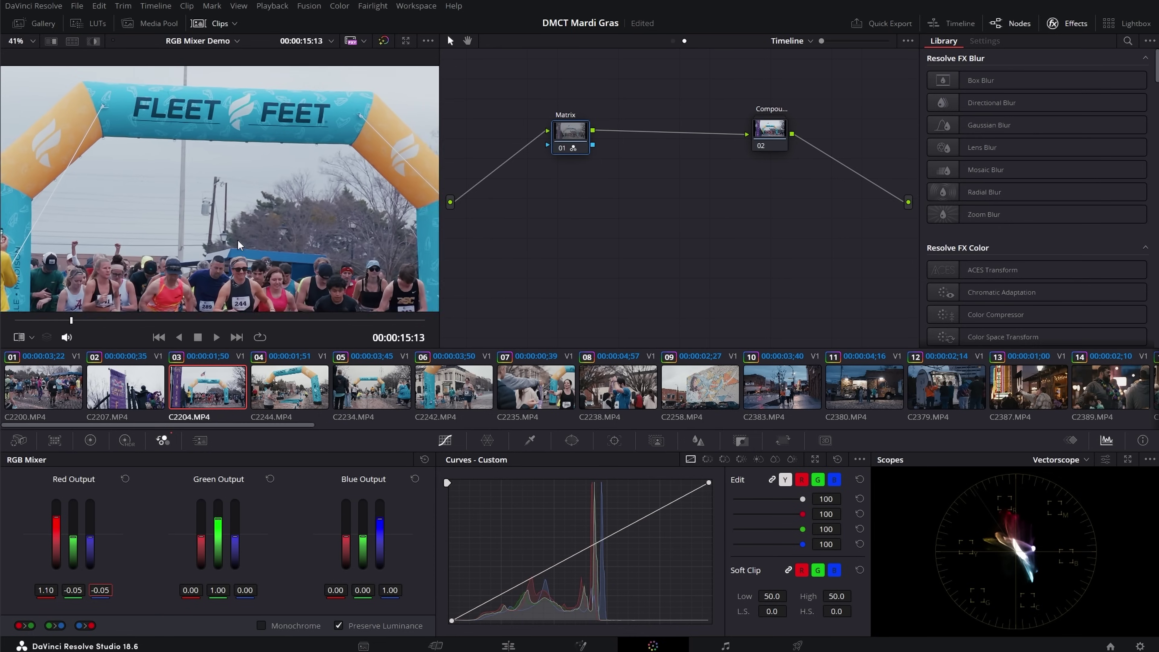
scroll(238, 246, "up", 2)
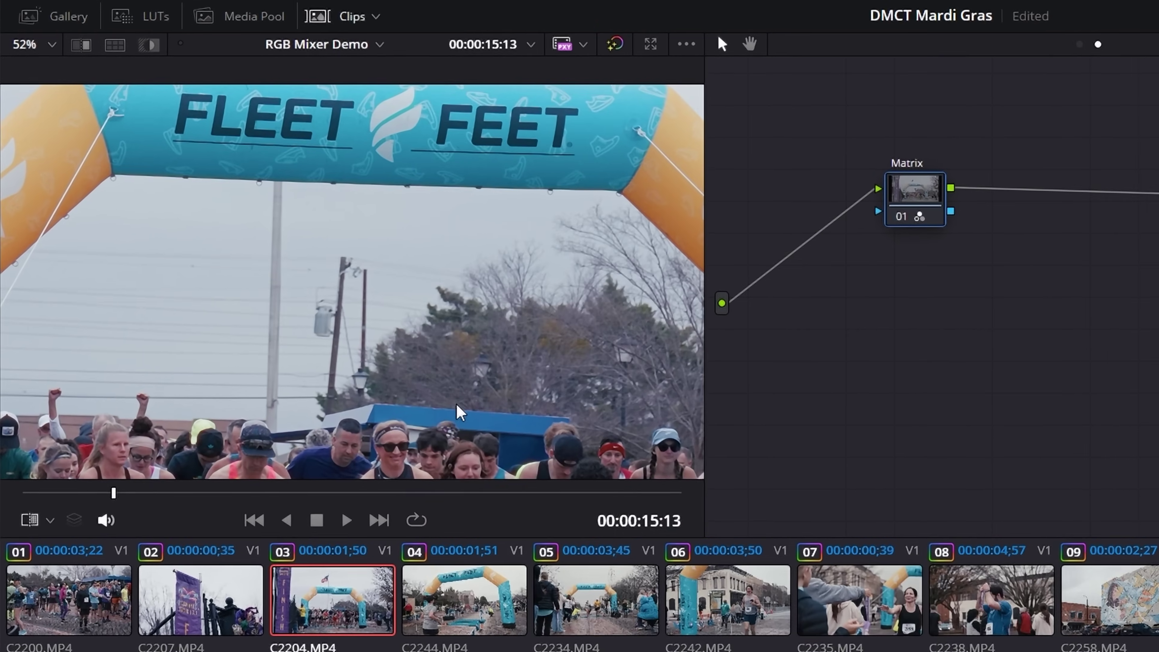
left_click_drag(456, 405, 447, 220)
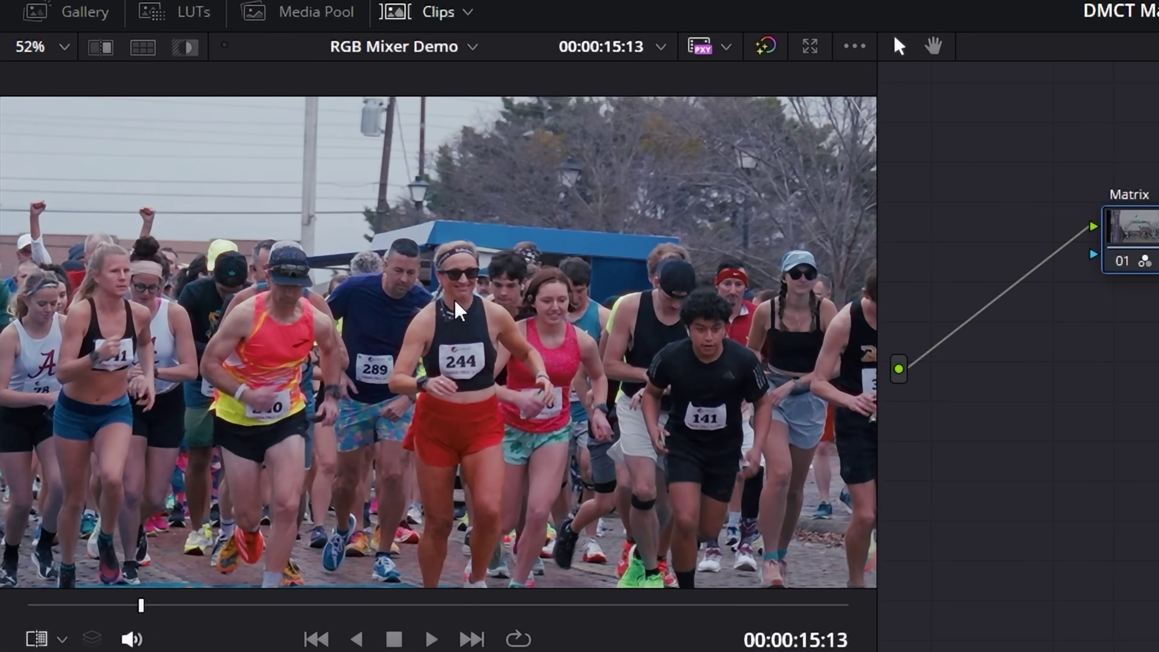
key("ctrl+d")
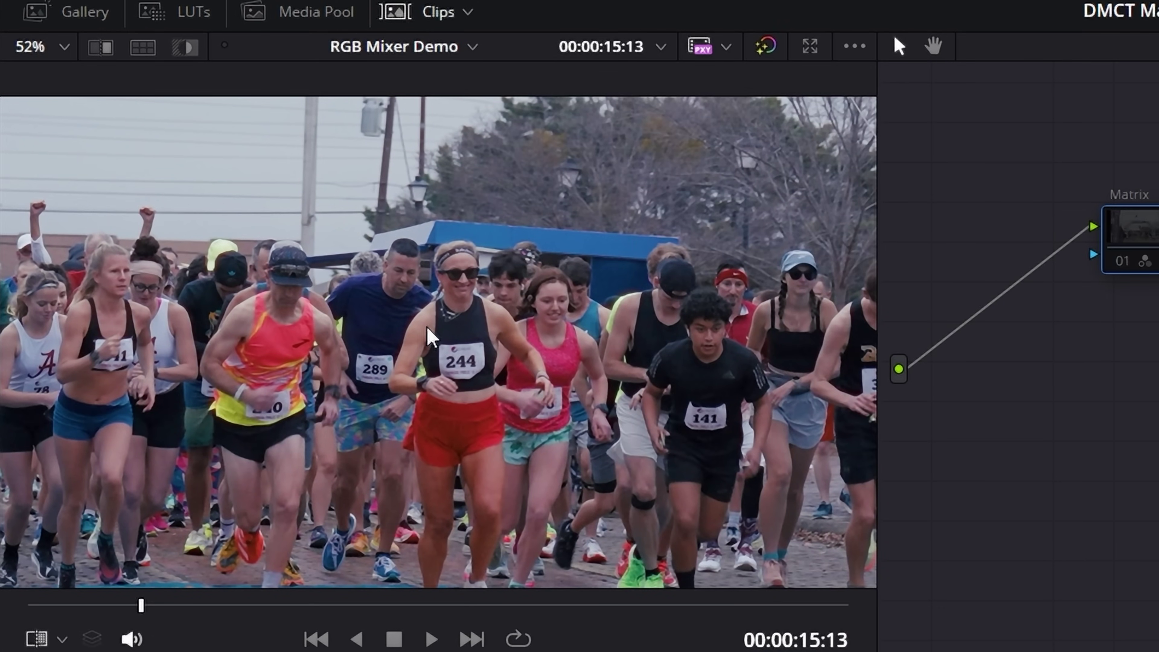
key("ctrl+d")
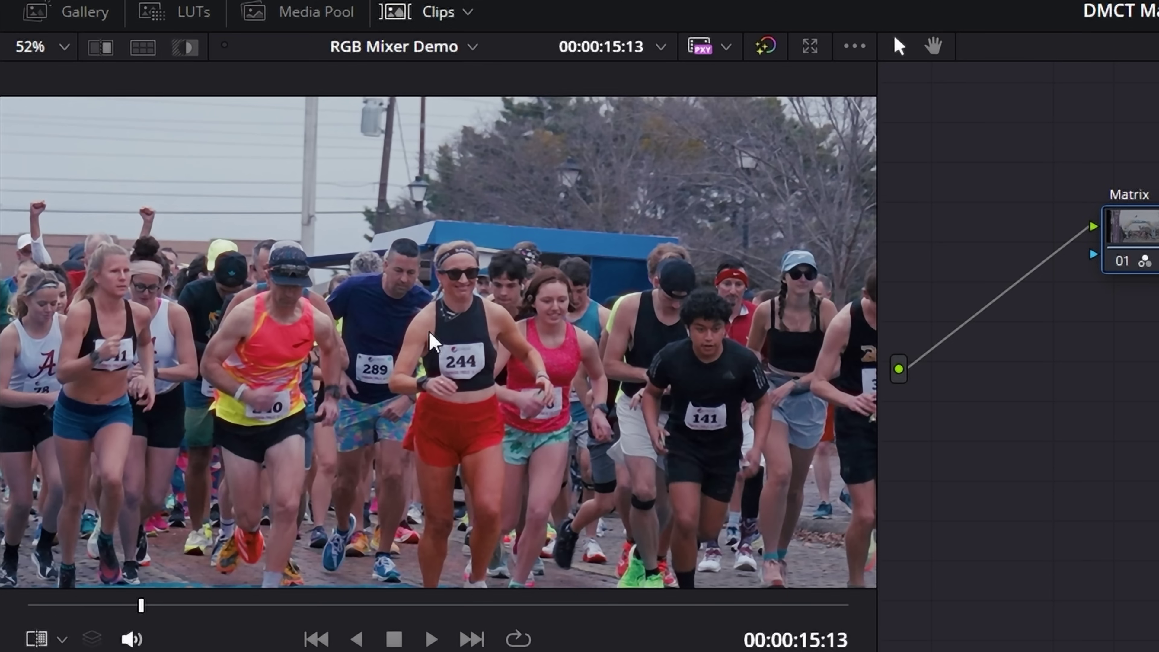
key("ctrl+d")
key("ctrl+d")
key("shift+z")
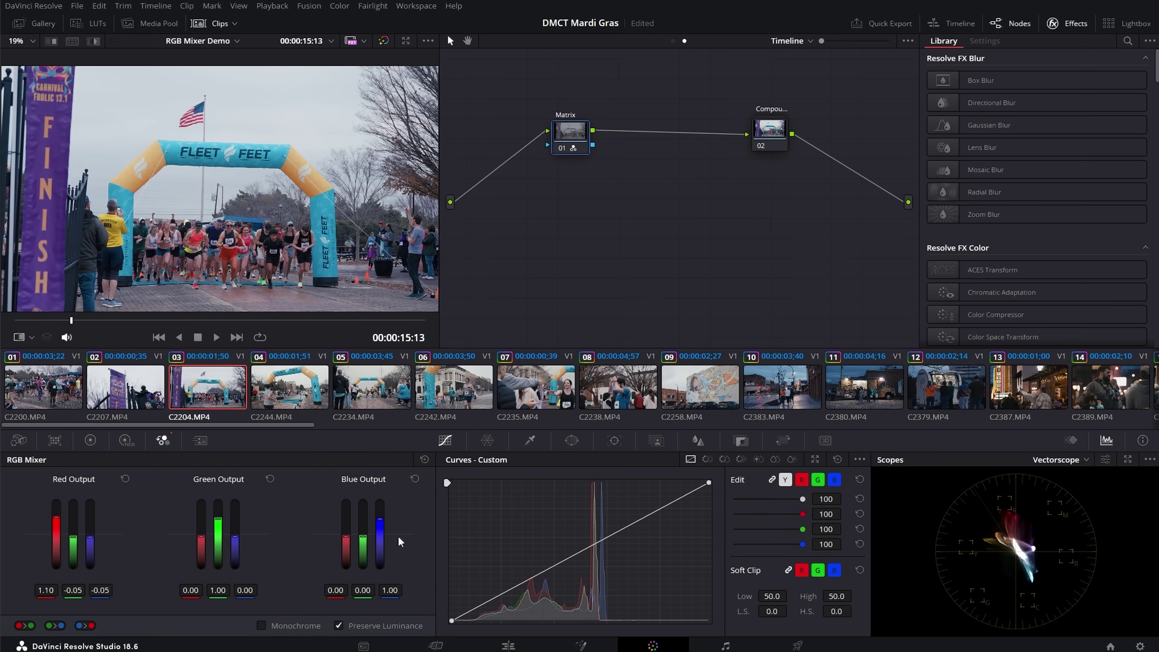
Set the blue output to 1.20 blue, 0.10 green and -0.30 red.
double_click(391, 591)
type("1.2")
key("Return")
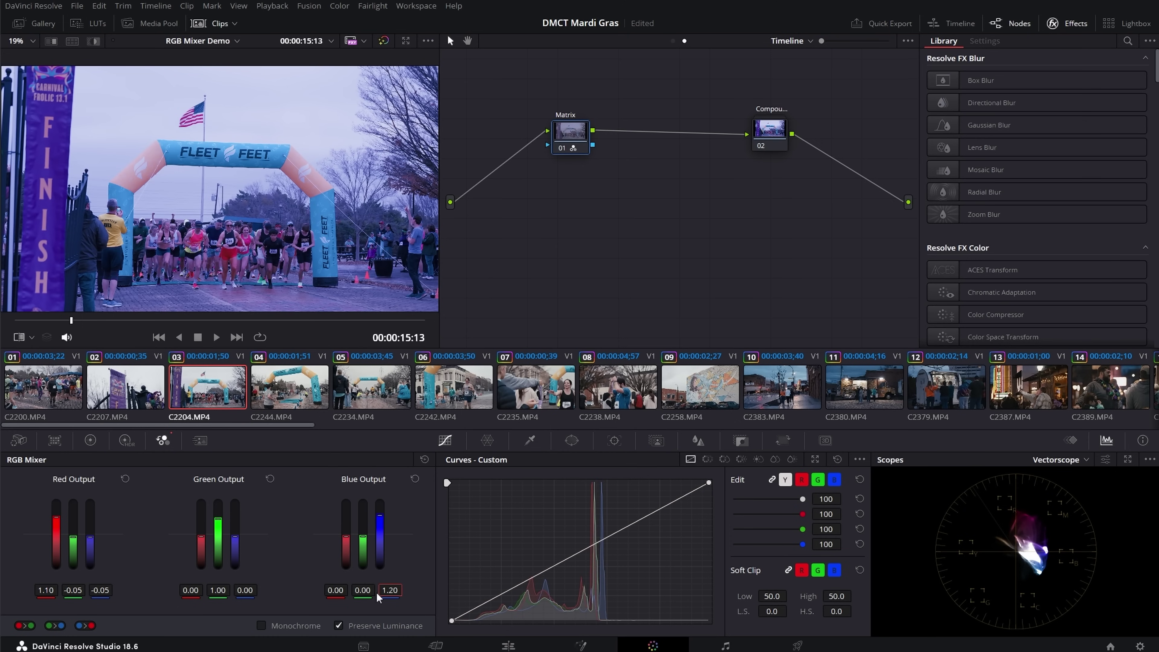
left_click(367, 591)
key("BackSpace")
key("BackSpace")
key("BackSpace")
key("BackSpace")
type(".1")
key("Return")
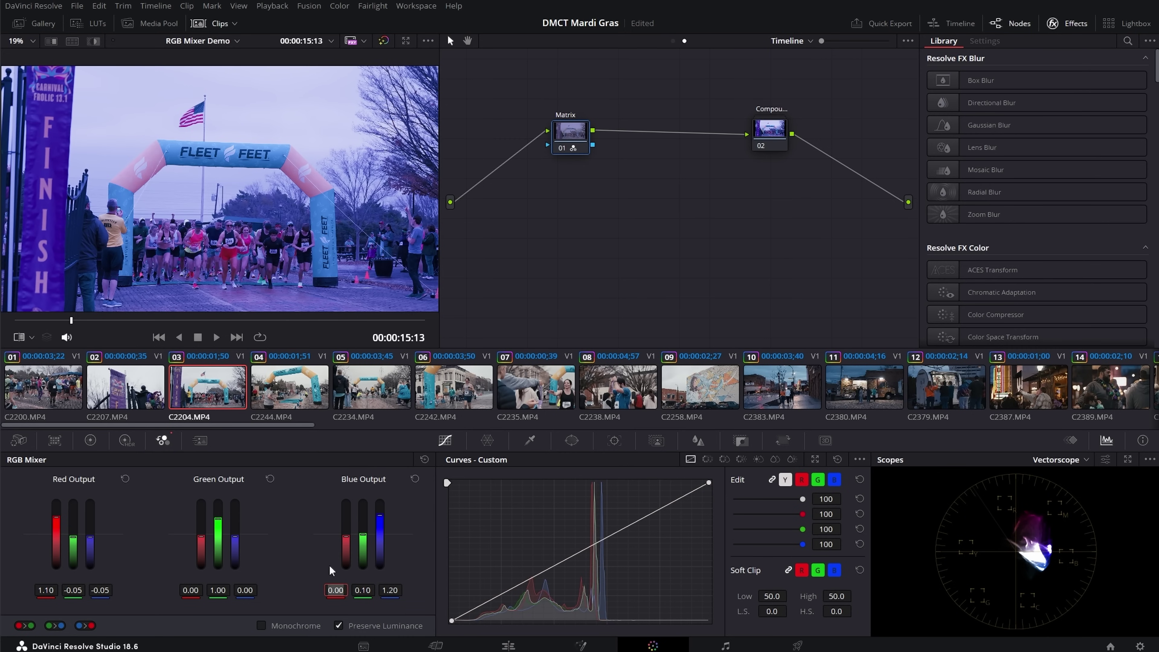
type("-.3")
key("Return")
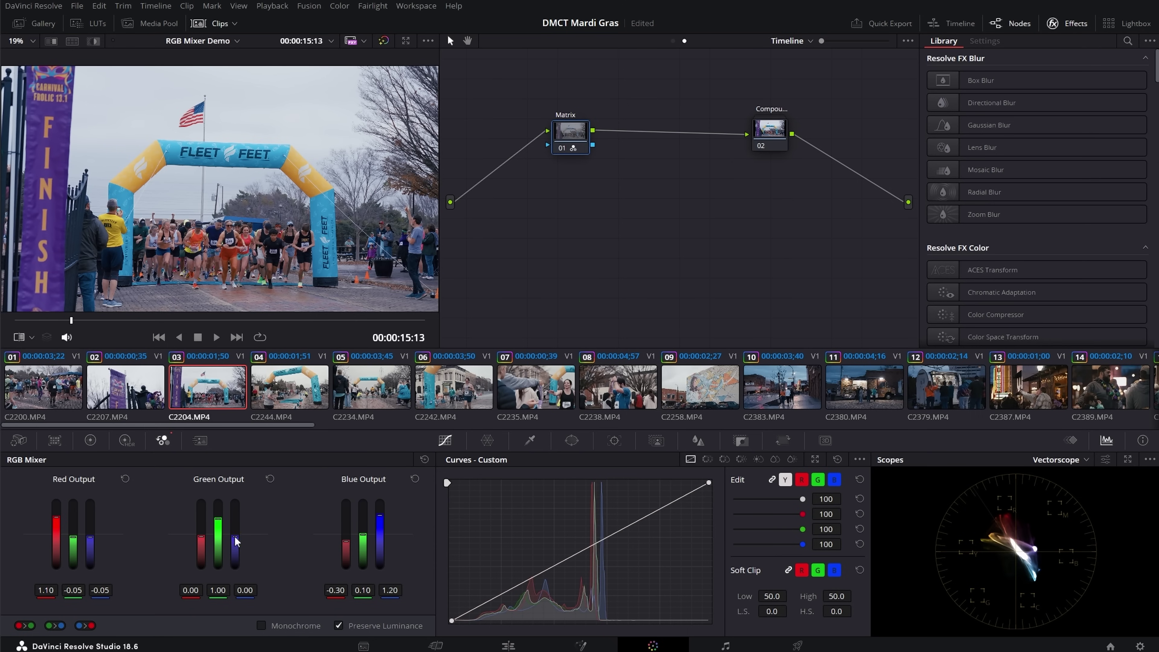
Enter green output values 0.30 blue, 0.85 green and -0.15 red in the RGB Mixer.
double_click(246, 590)
key("Return")
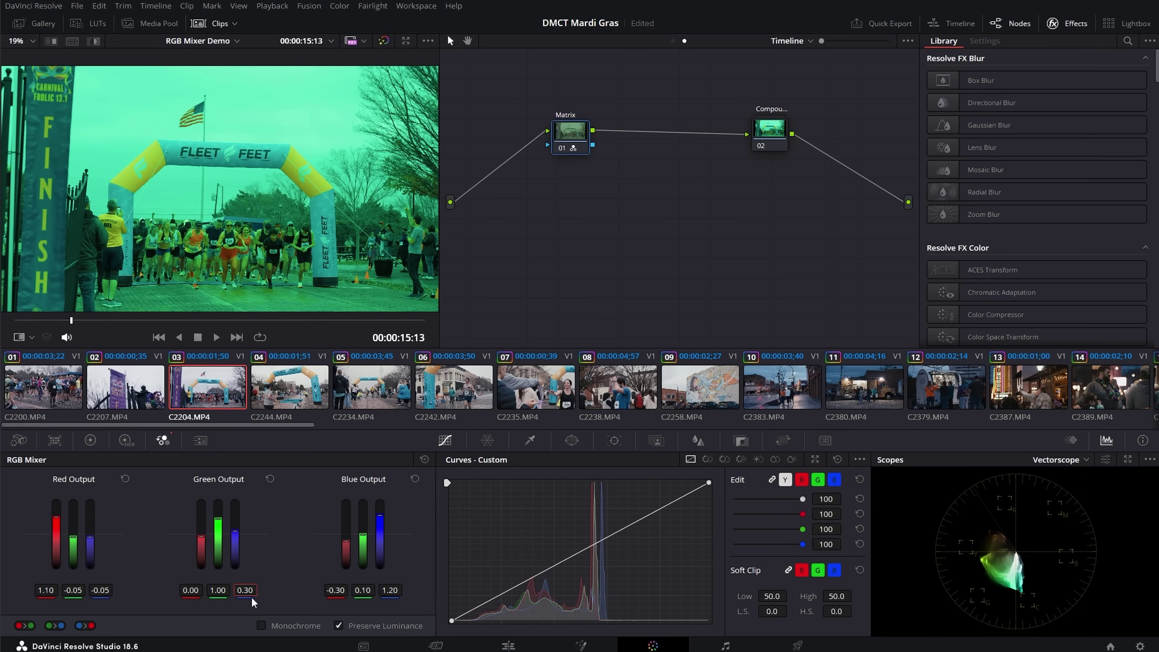
double_click(213, 590)
type(".85")
key("Return")
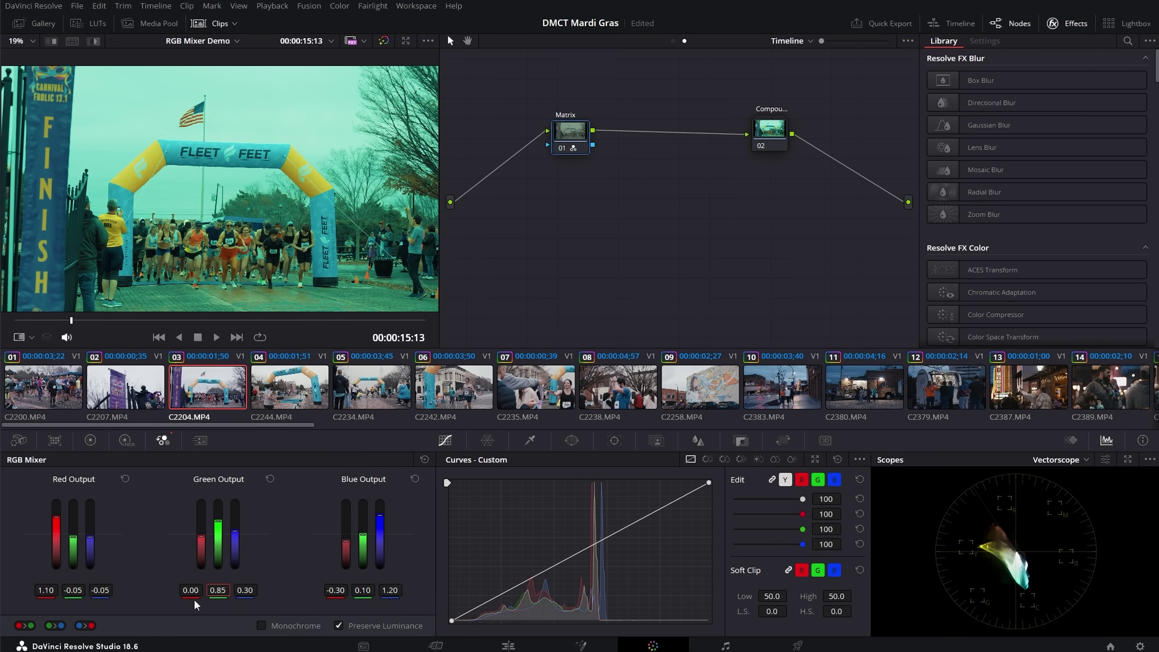
left_click_drag(190, 589, 177, 589)
type("-0.15")
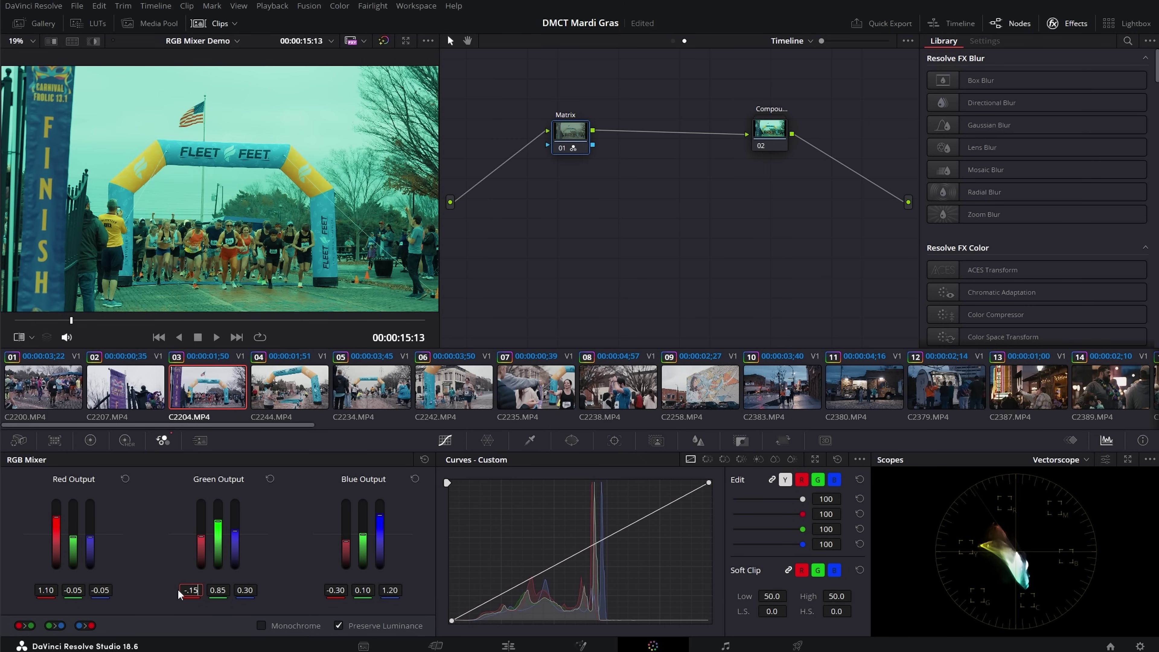
key("Return")
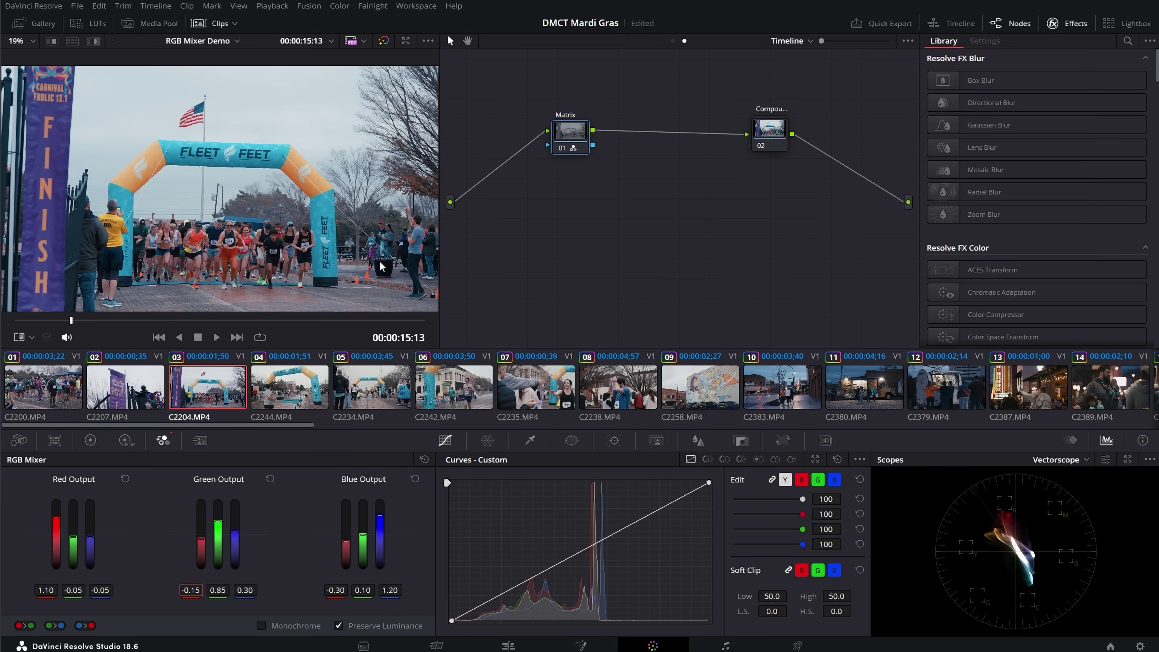
Bypass and re-enable the Matrix node repeatedly to compare the grade on the vectorscope, ending bypassed.
scroll(383, 237, "up", 1)
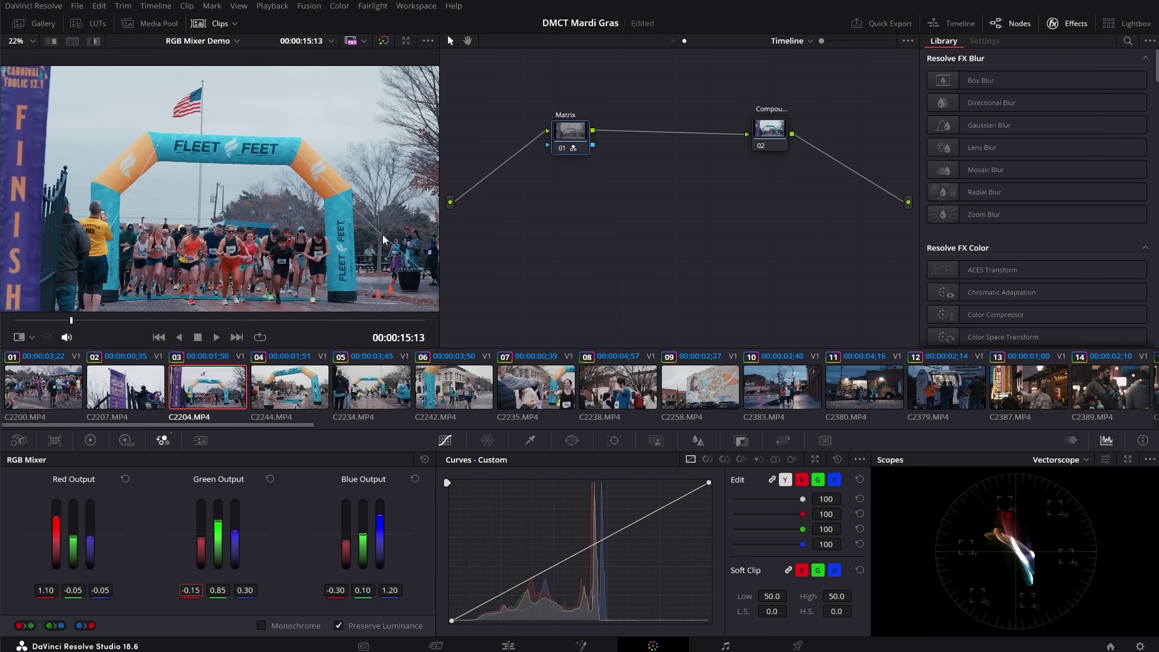
scroll(382, 234, "up", 3)
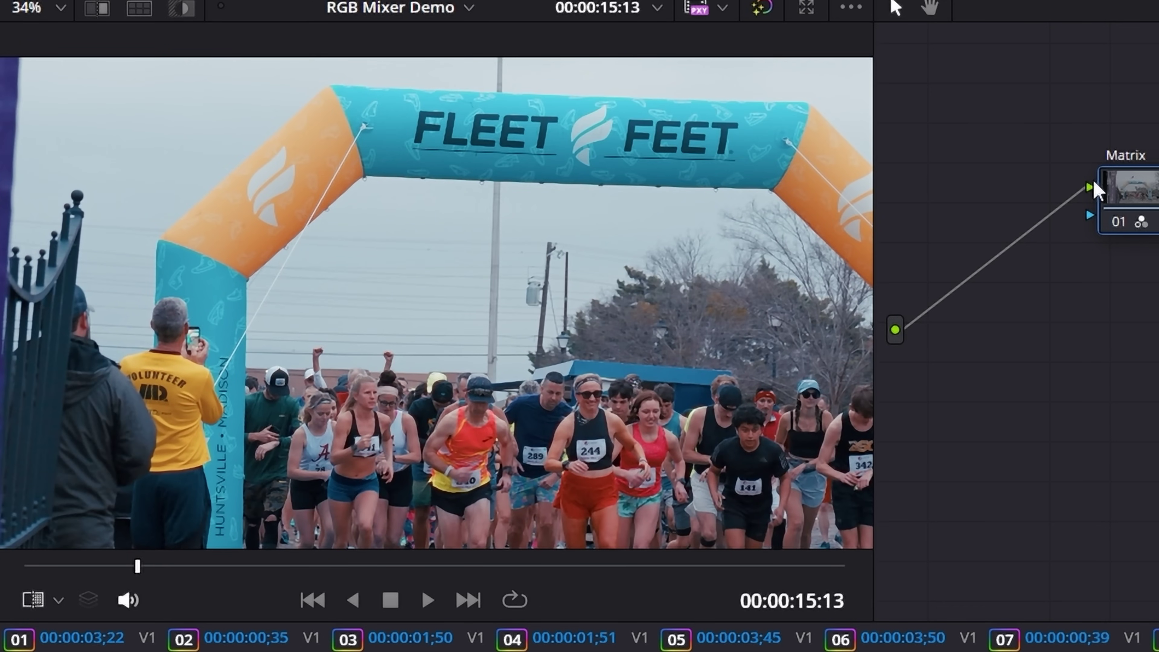
key("ctrl+d")
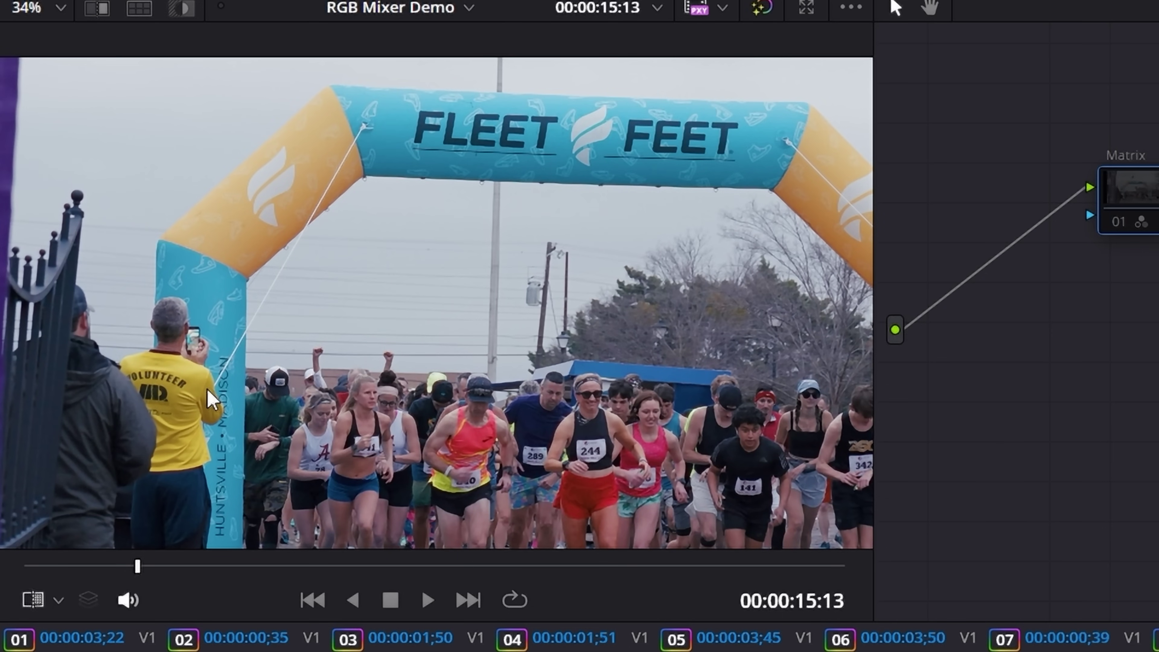
key("ctrl+d")
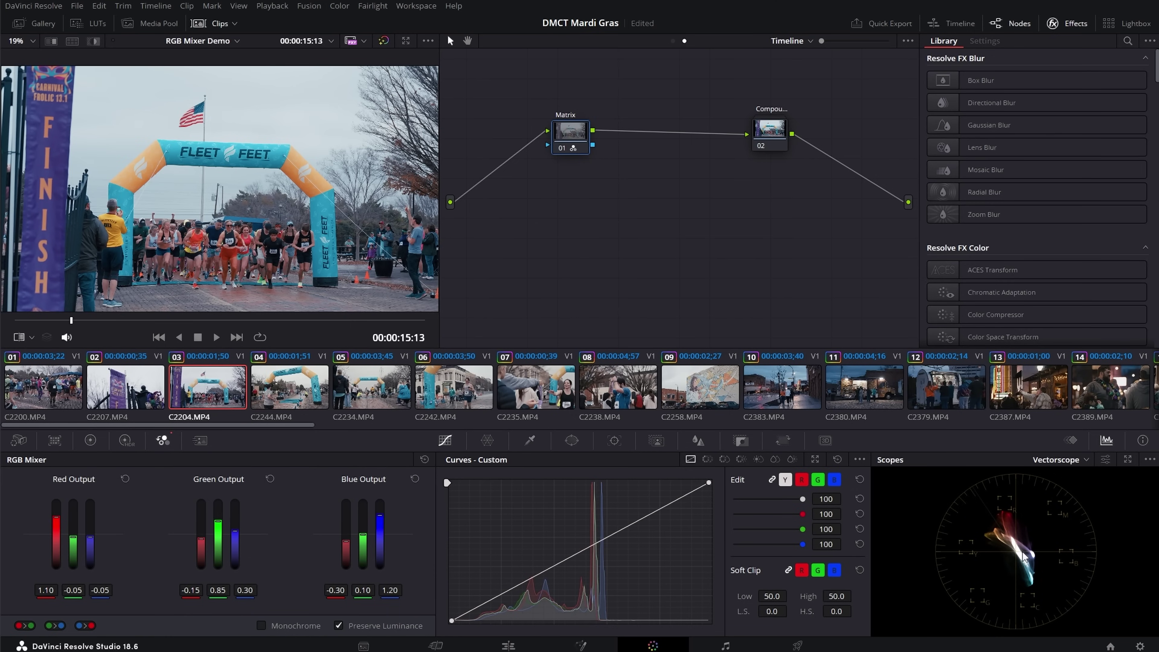
key("ctrl+d")
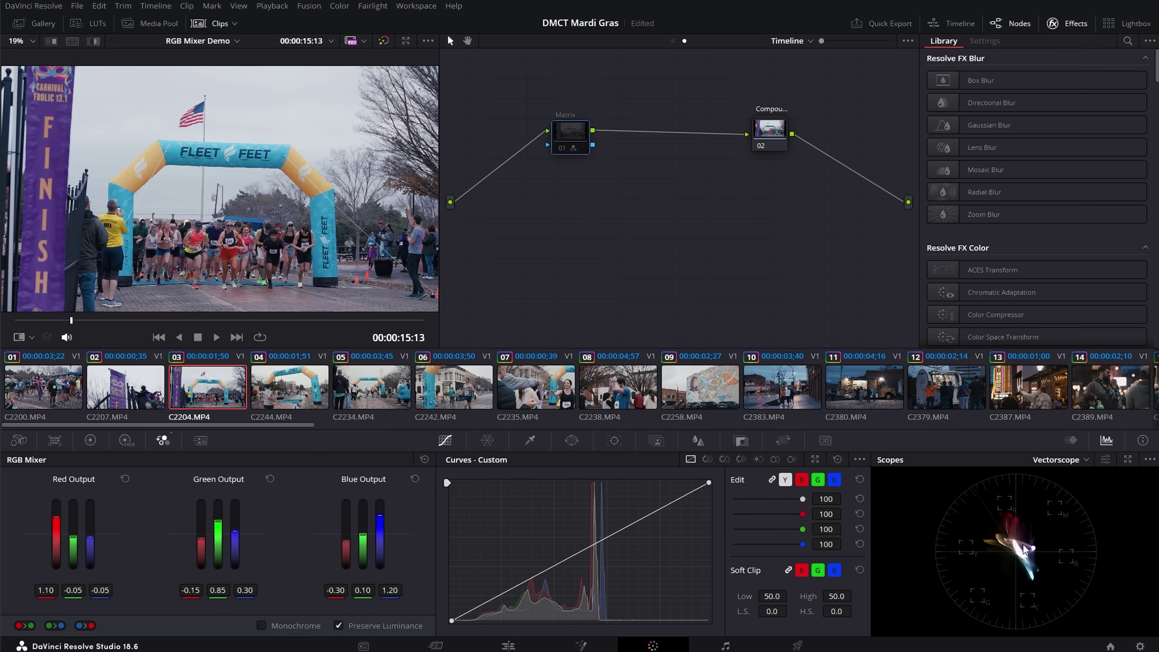
key("ctrl+d")
key("ctrl+d")
key("ctrl+d")
key("ctrl+d")
key("ctrl+d")
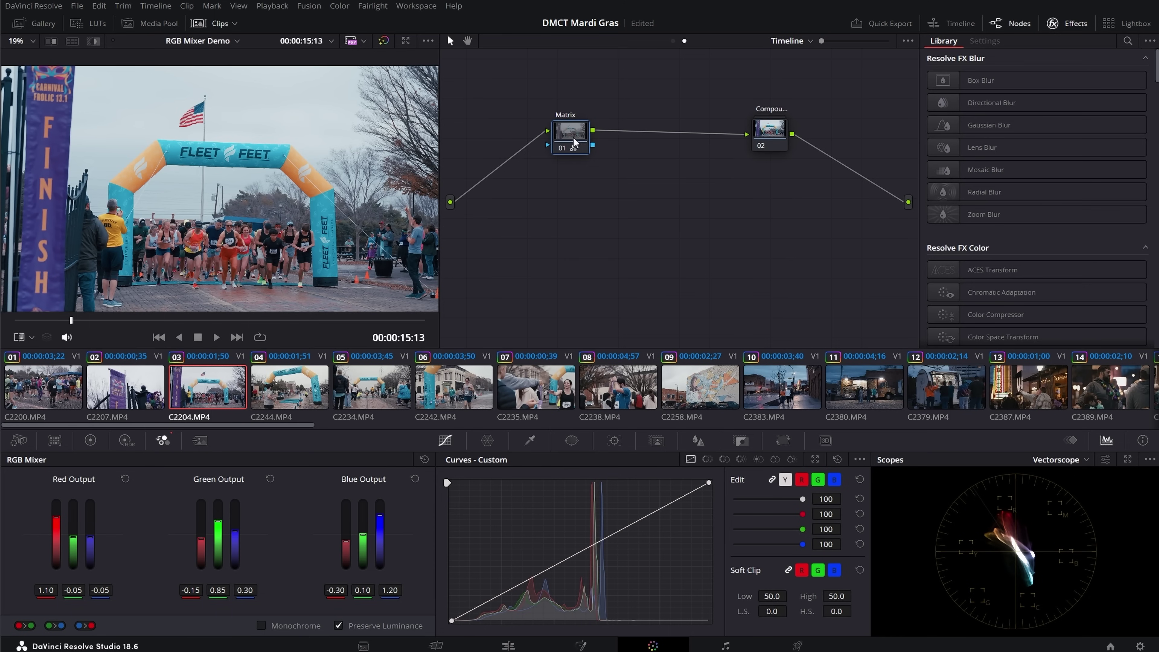
key("ctrl+d")
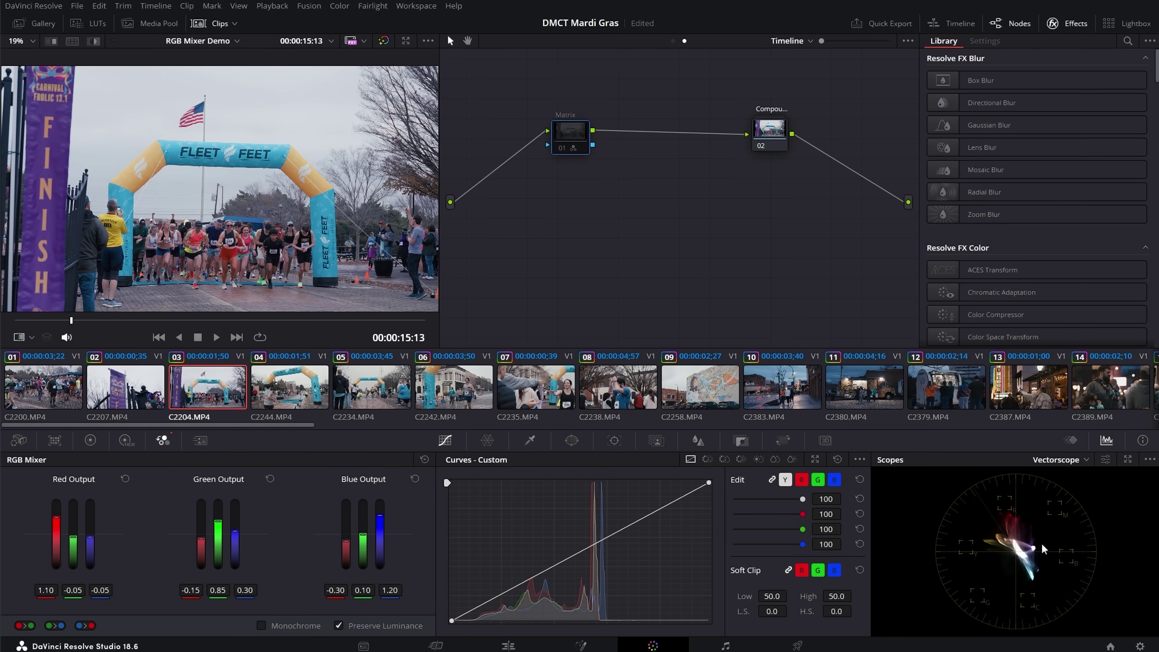
Add a new node ahead of Matrix and label it Desat.
right_click(270, 275)
left_click(278, 240)
left_click_drag(558, 145, 583, 142)
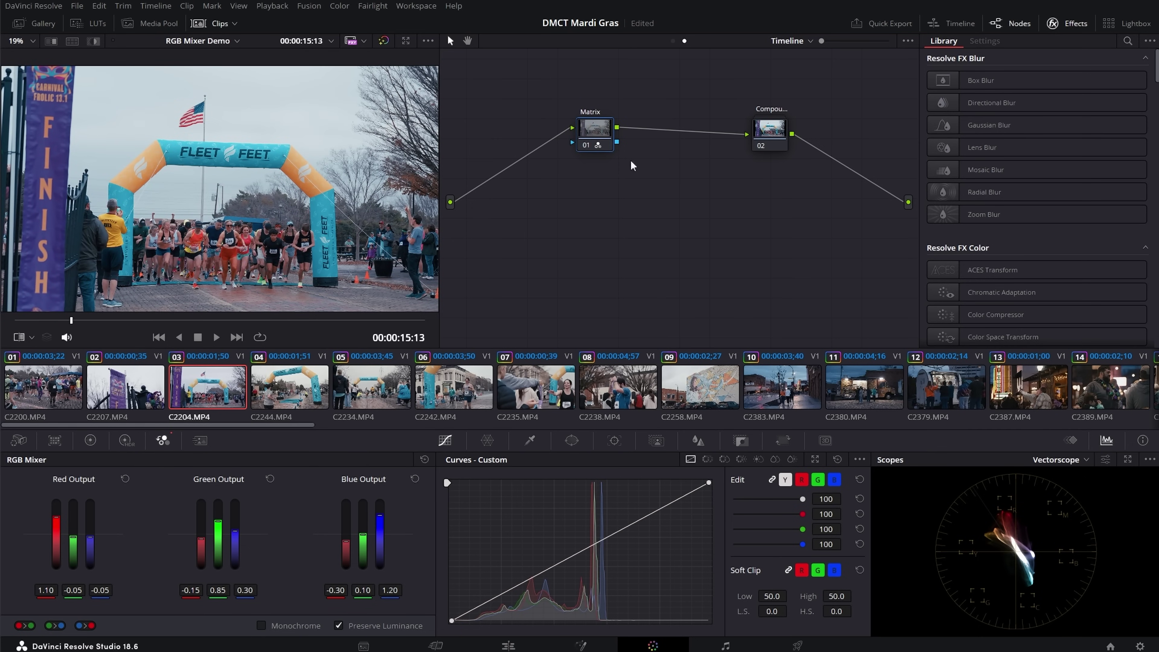
key("shift+s")
left_click_drag(620, 169, 536, 142)
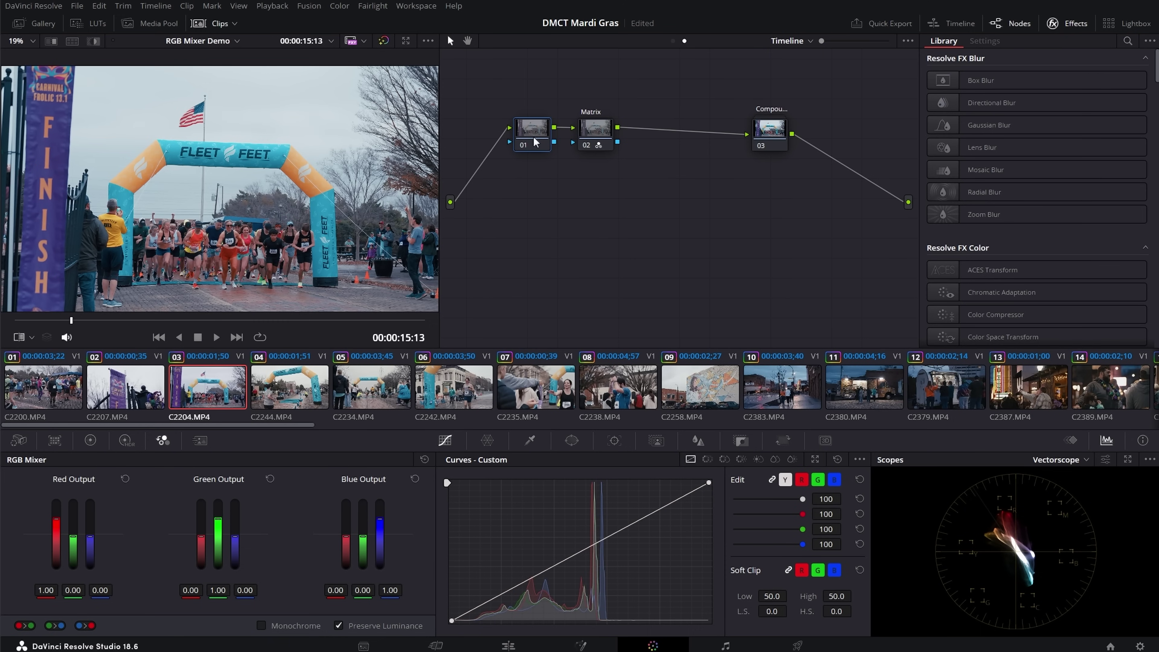
right_click(535, 142)
left_click(581, 160)
type("Desat")
key("Return")
Lower the Desat node's saturation to about 40.20, checking it with the comparison wipe.
left_click(91, 439)
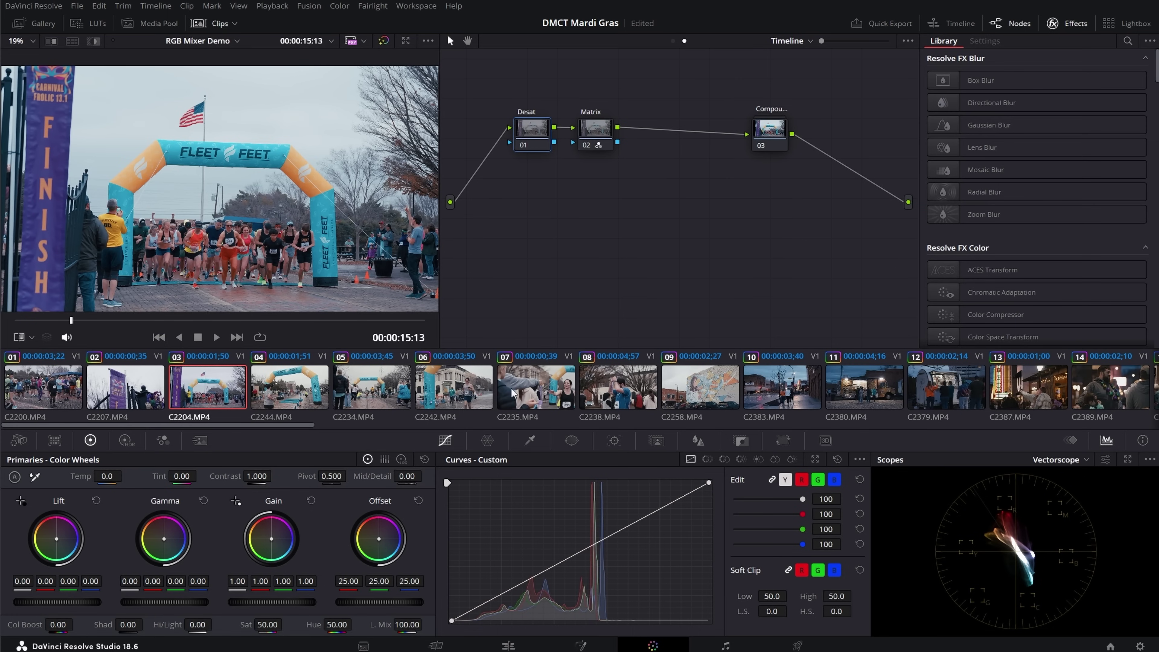
key("ctrl+w")
left_click_drag(267, 625, 256, 625)
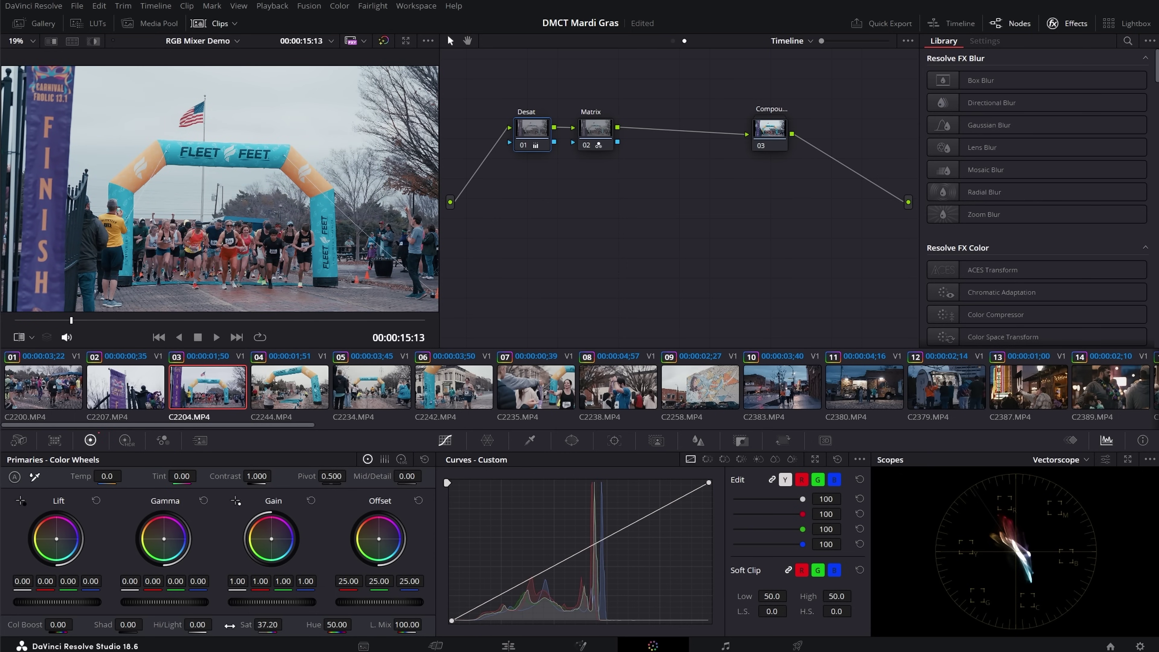
key("ctrl+w")
left_click_drag(268, 624, 278, 635)
key("ctrl+w")
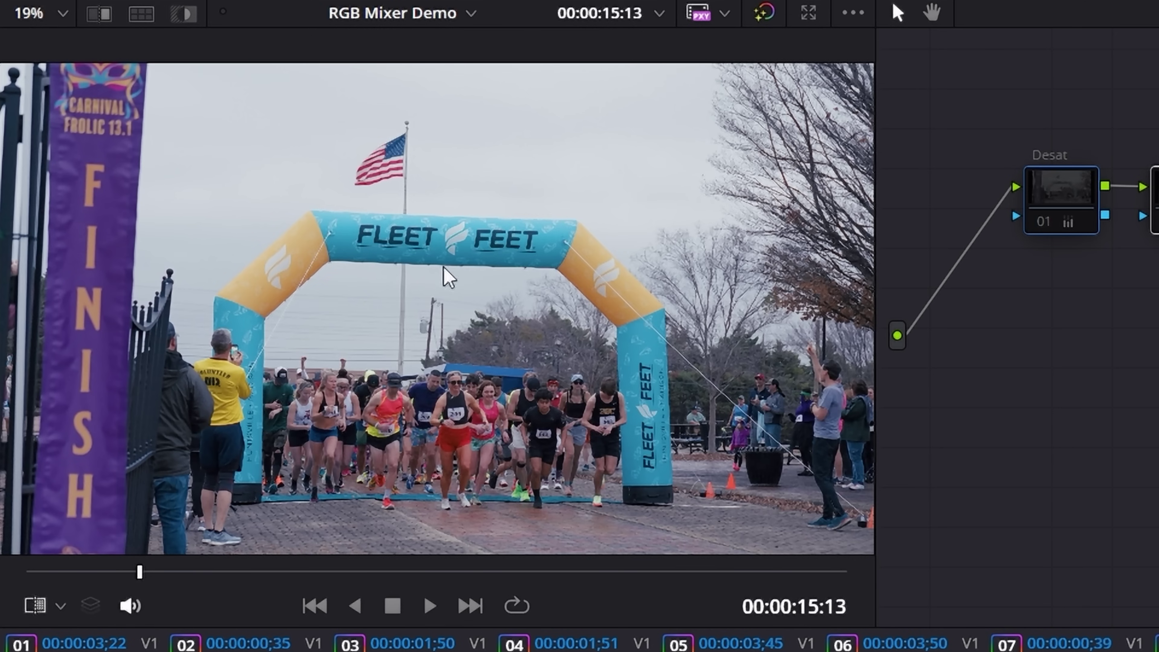
key("shift+d")
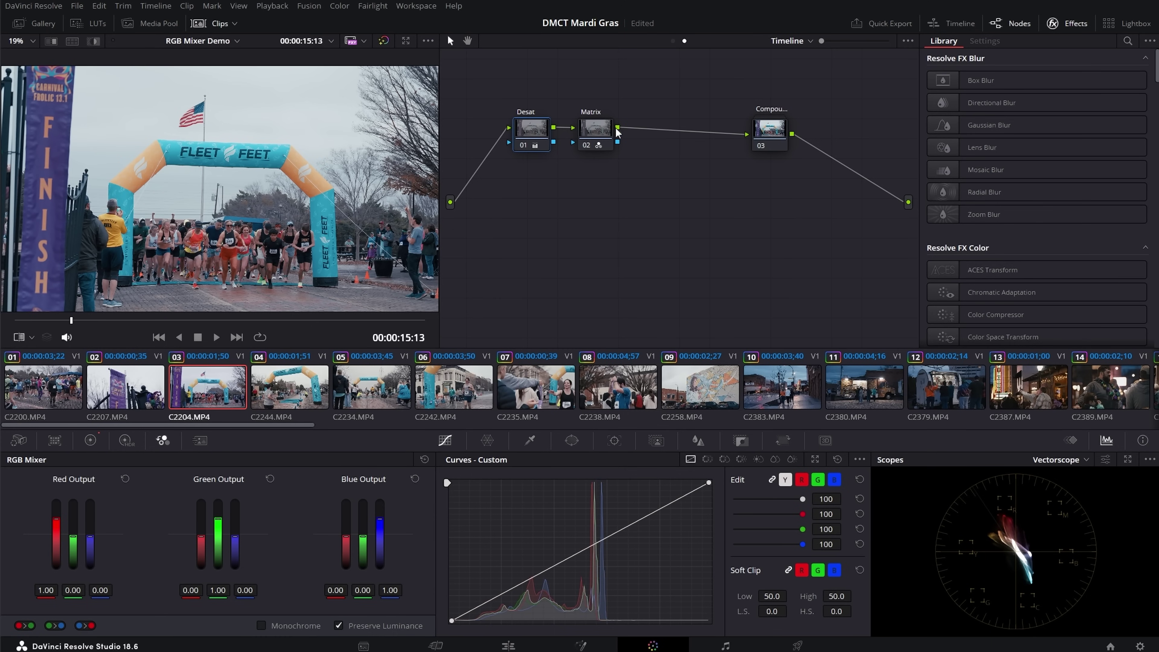
Switch off the Desat node and reselect the Matrix node.
left_click(600, 142)
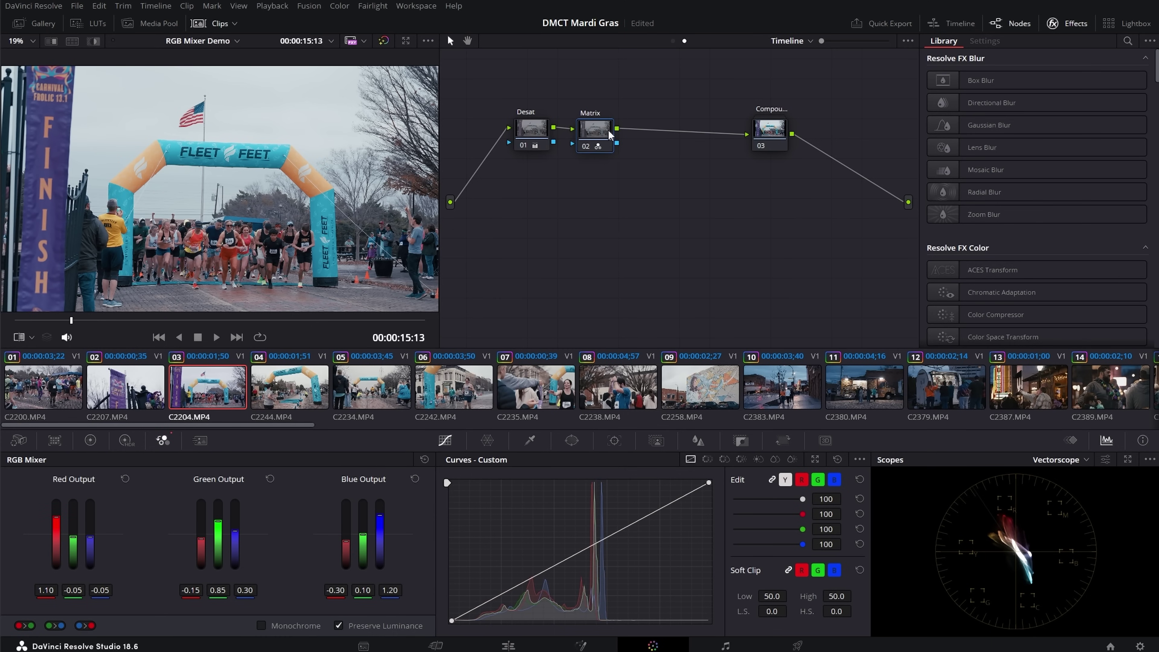
left_click_drag(600, 143, 601, 141)
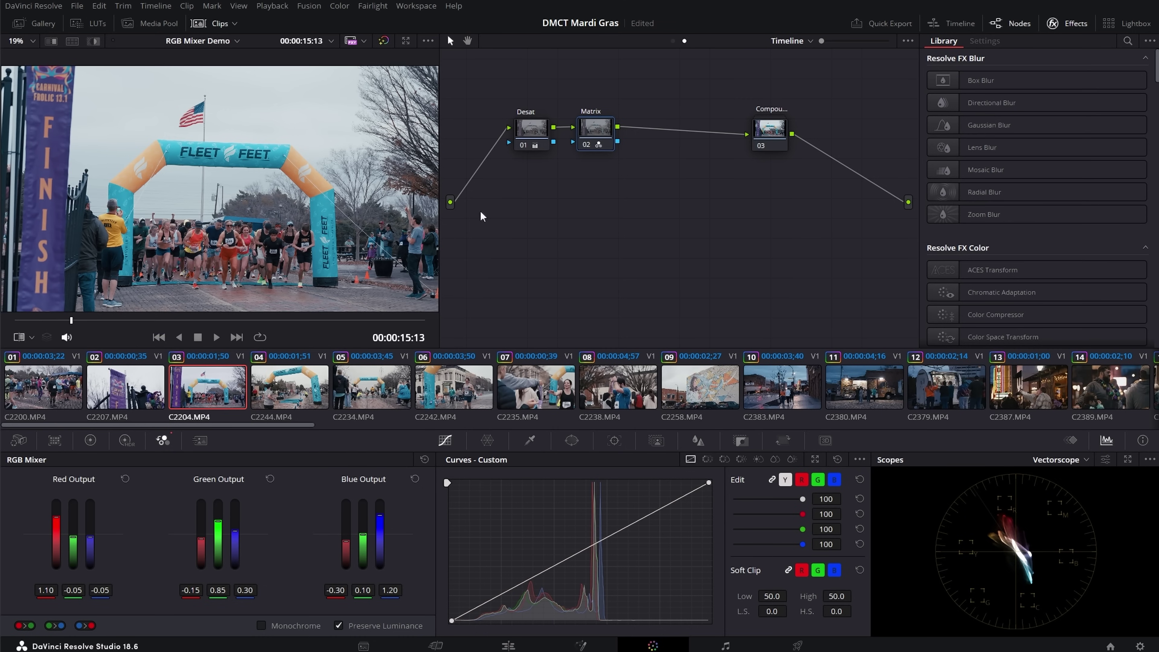
left_click(527, 137)
key("ctrl+d")
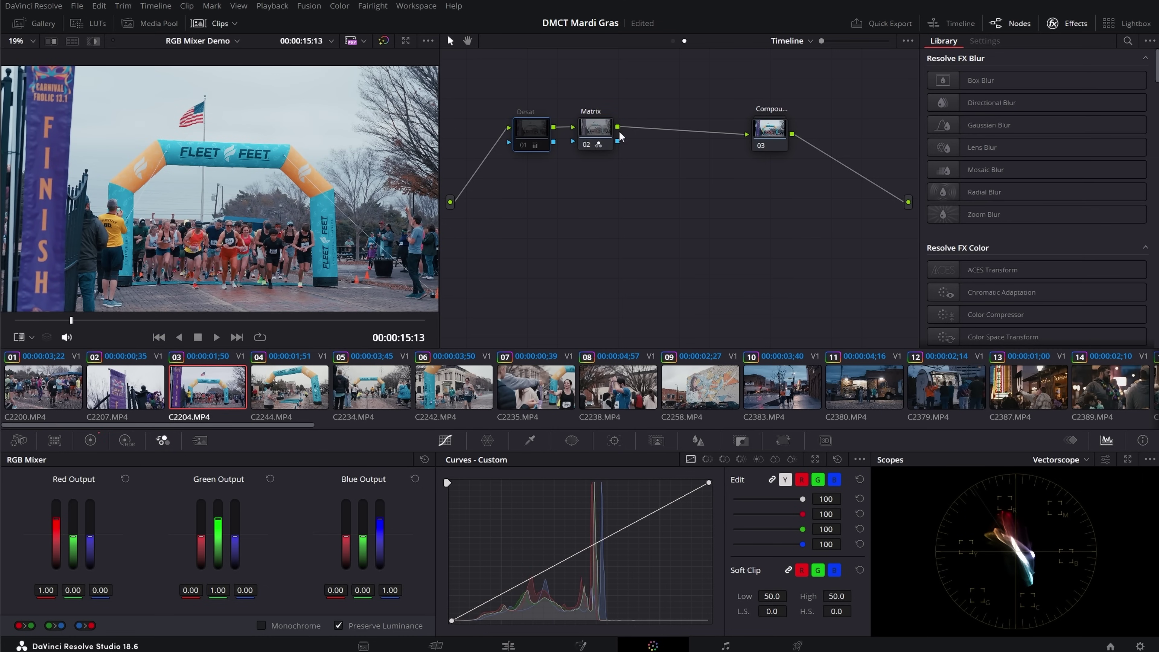
left_click(602, 137)
Step through clips C2258, C2383 and another race clip to check the Matrix grade.
left_click_drag(277, 426, 339, 426)
left_click(465, 391)
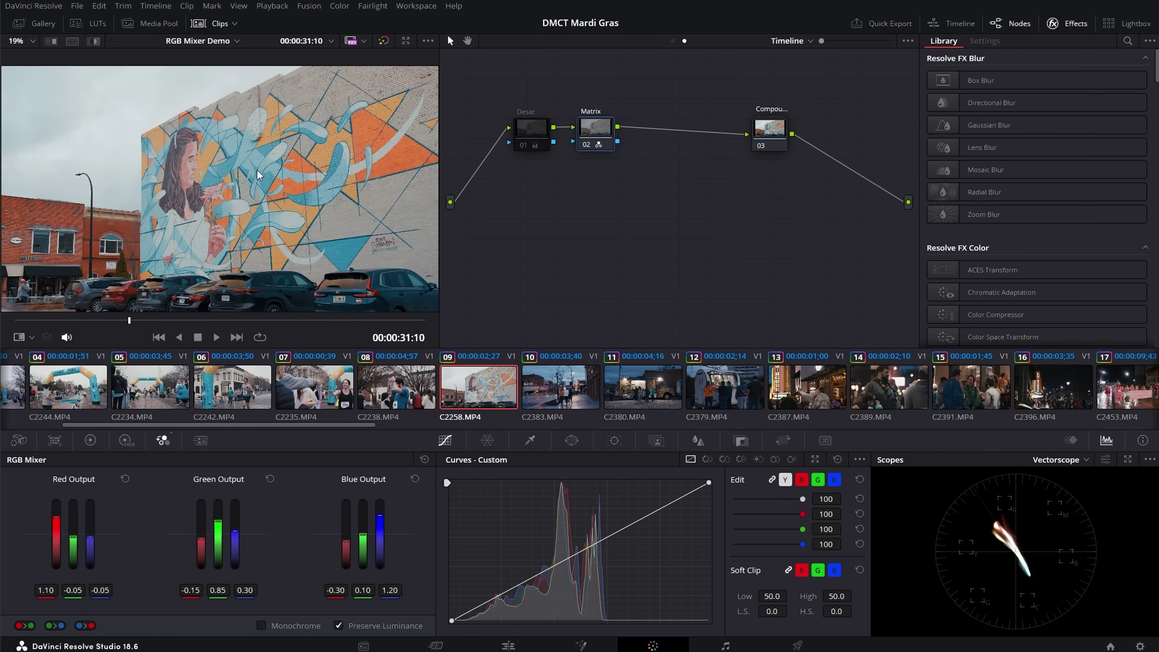
scroll(368, 433, "right", 3)
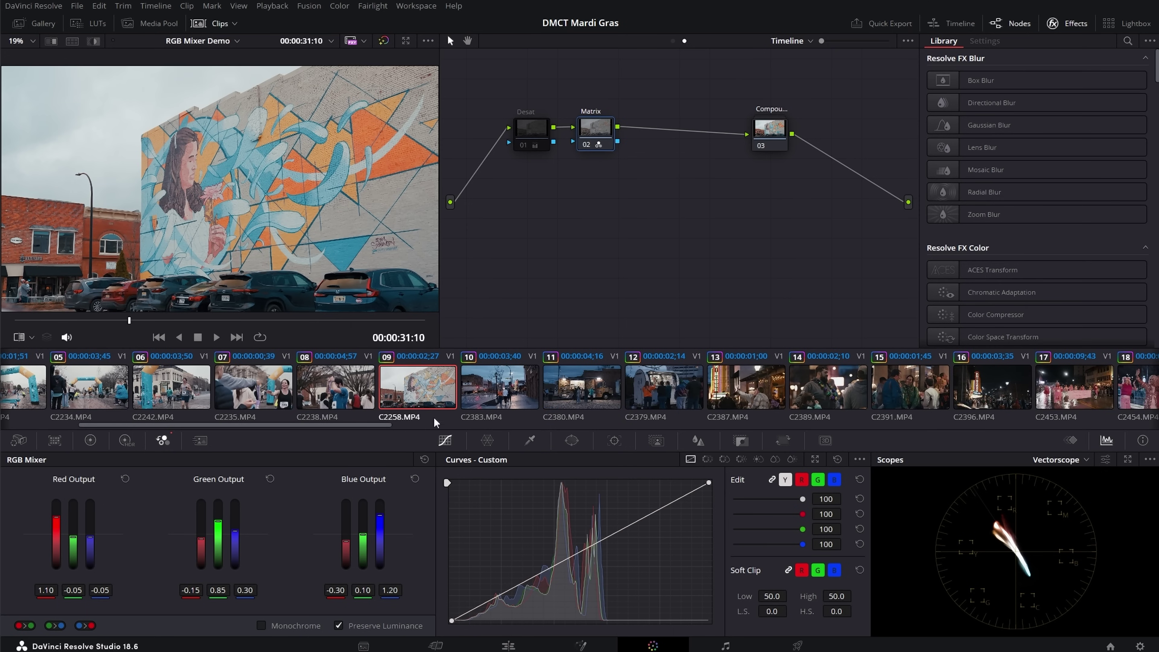
left_click(500, 387)
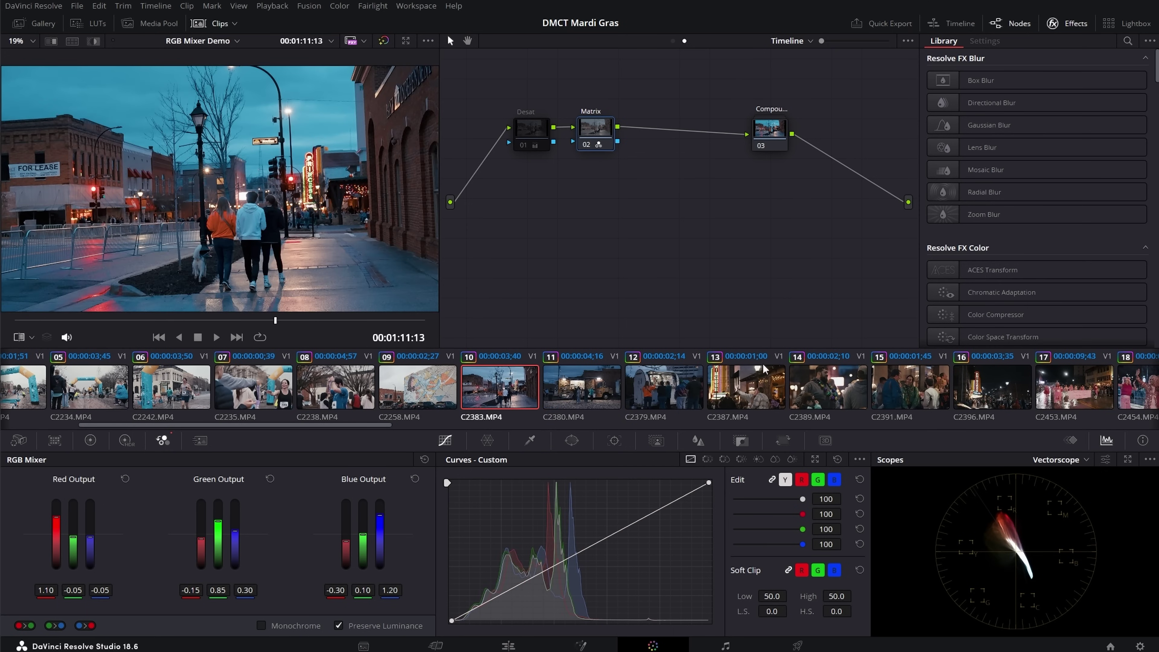
left_click(668, 402)
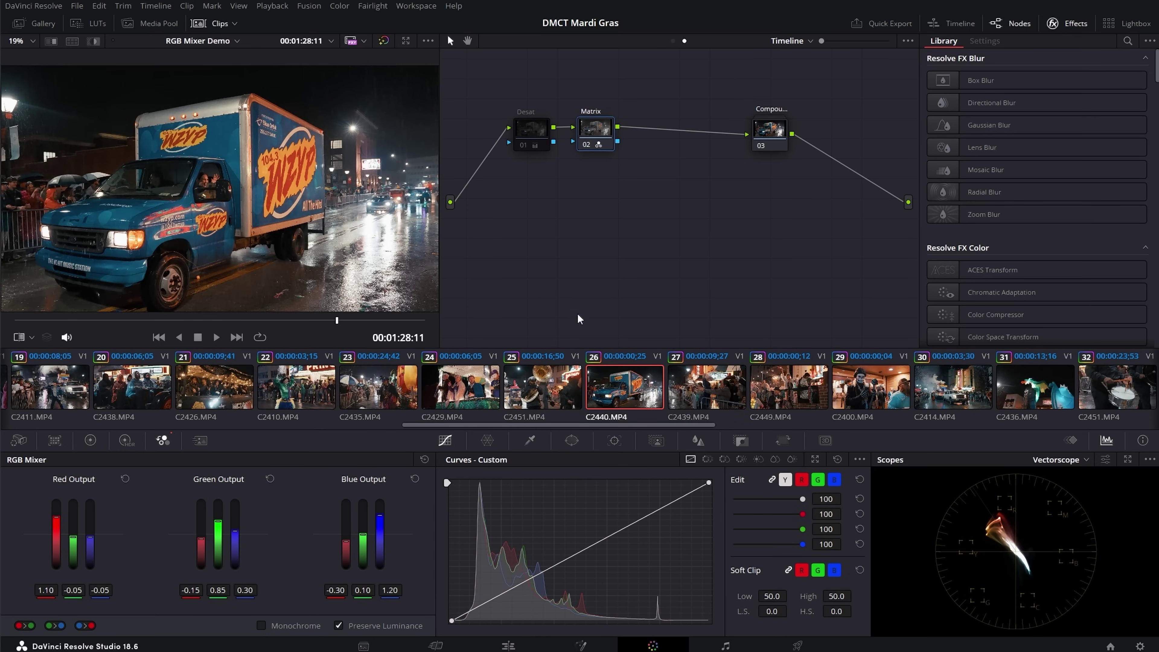
scroll(593, 393, "down", 3)
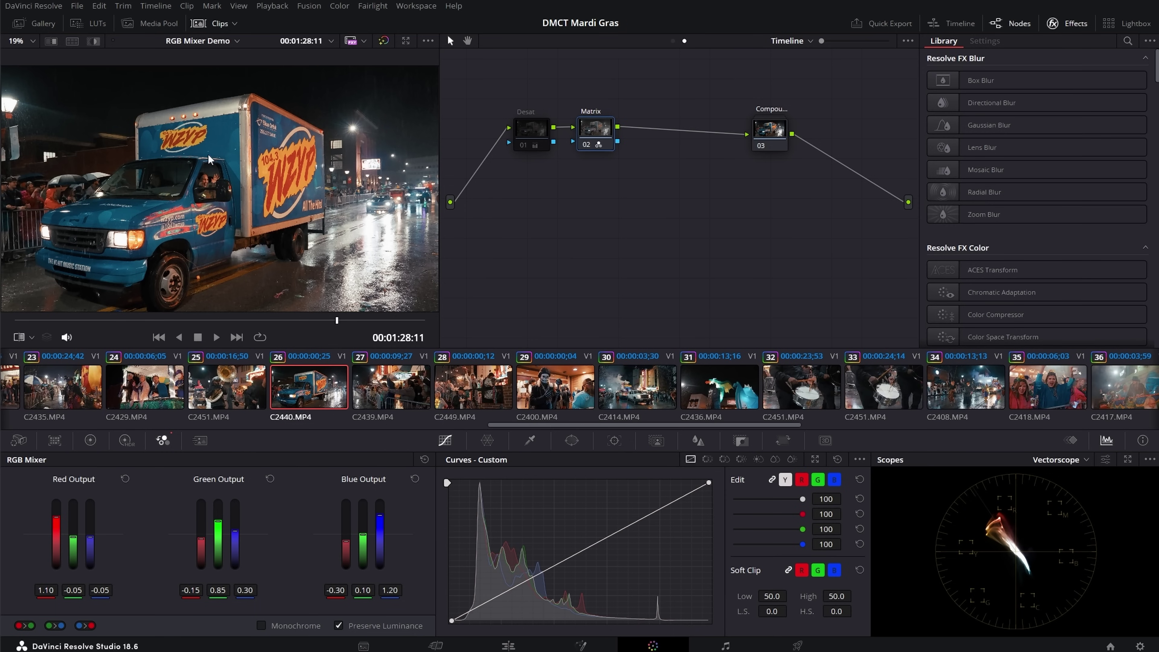
left_click_drag(572, 425, 206, 442)
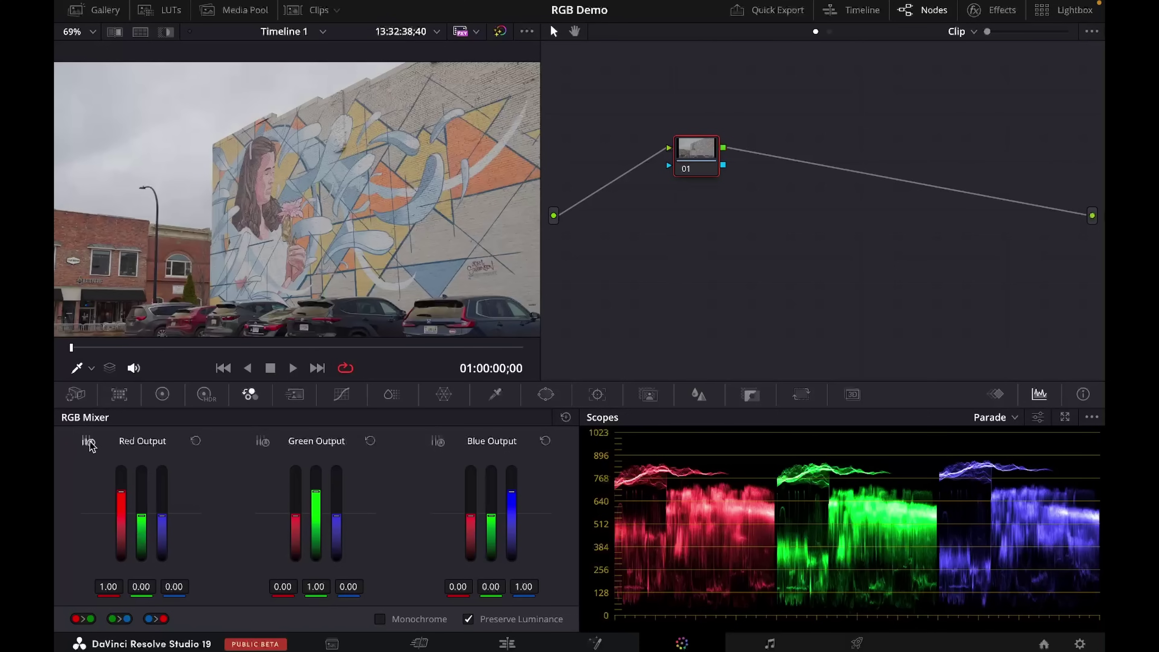
Enter Red Output values 1.20, -0.10, -0.10, then reset the Red Output to identity.
left_click(109, 587)
type("1.2")
key("Return")
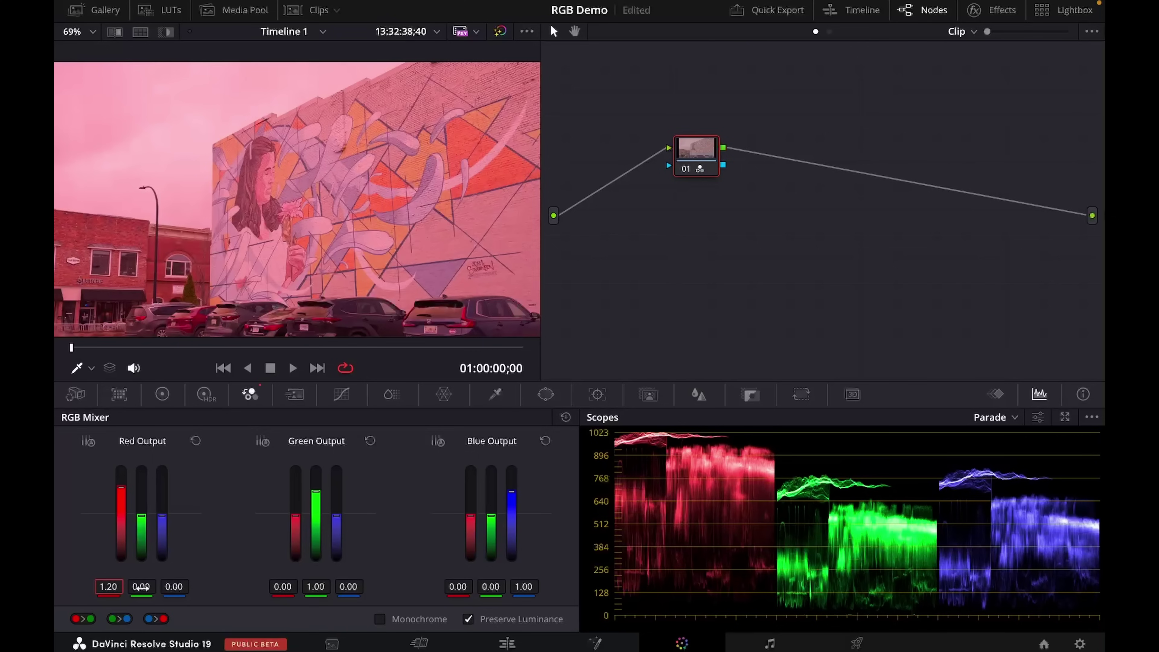
left_click(142, 587)
type("-.1")
left_click(171, 587)
key("BackSpace")
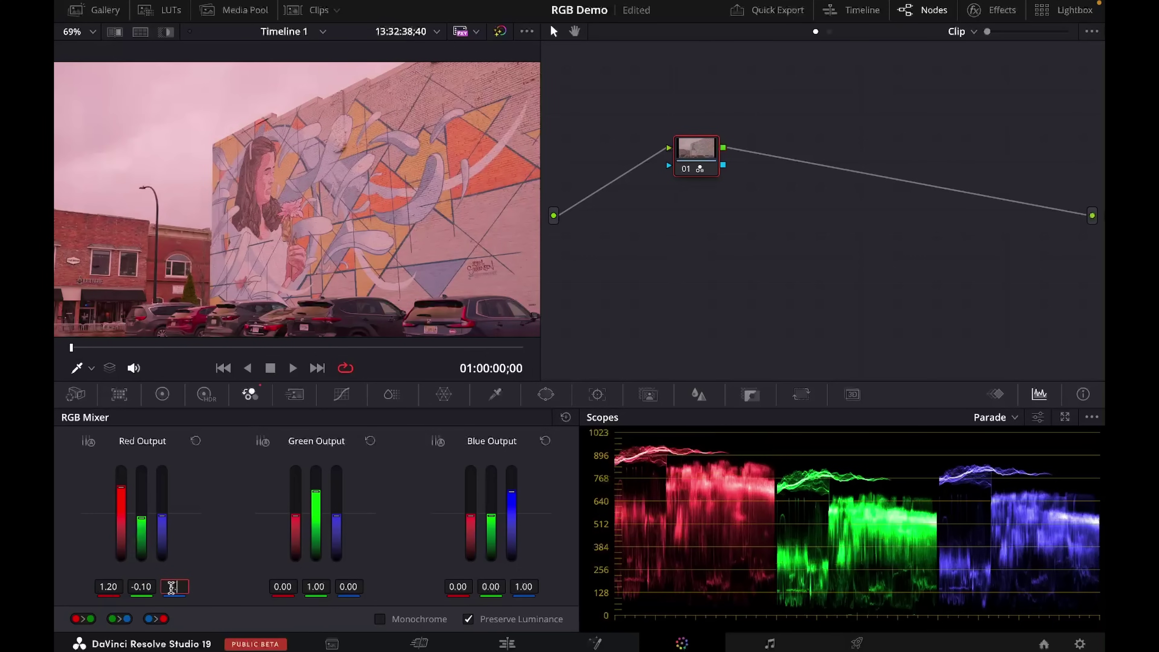
type("-.1")
key("Return")
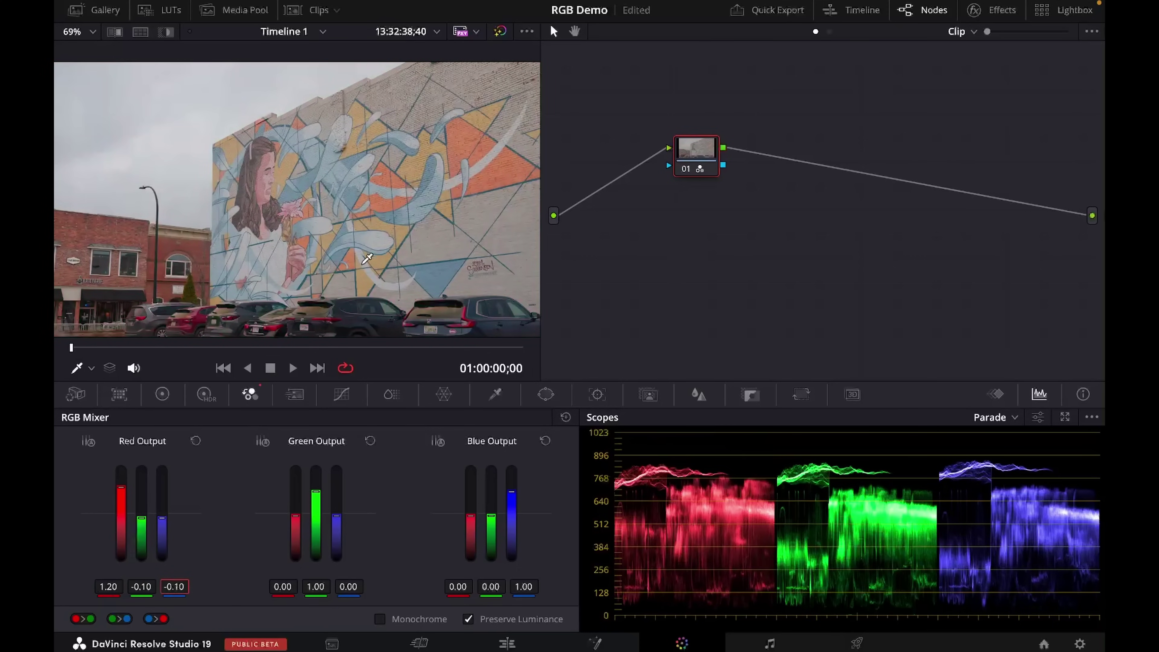
left_click(196, 441)
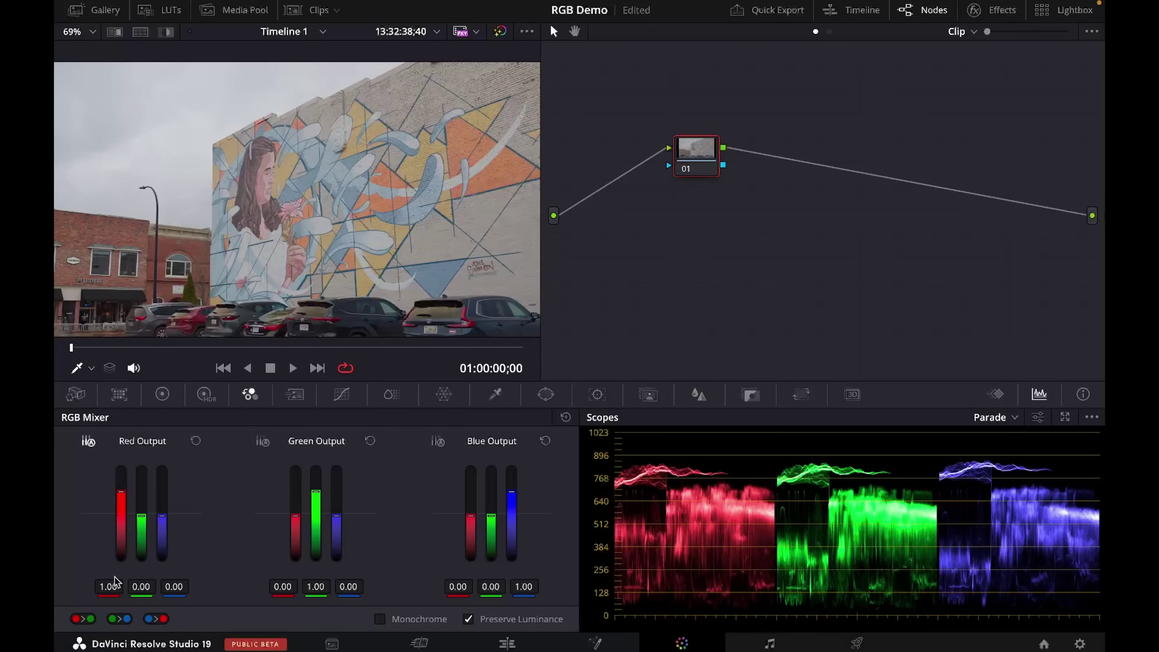
Raise Red Output red with auto-balancing, then boost and rebalance Blue Output to -0.28/0.35/0.93.
left_click_drag(122, 494, 122, 489)
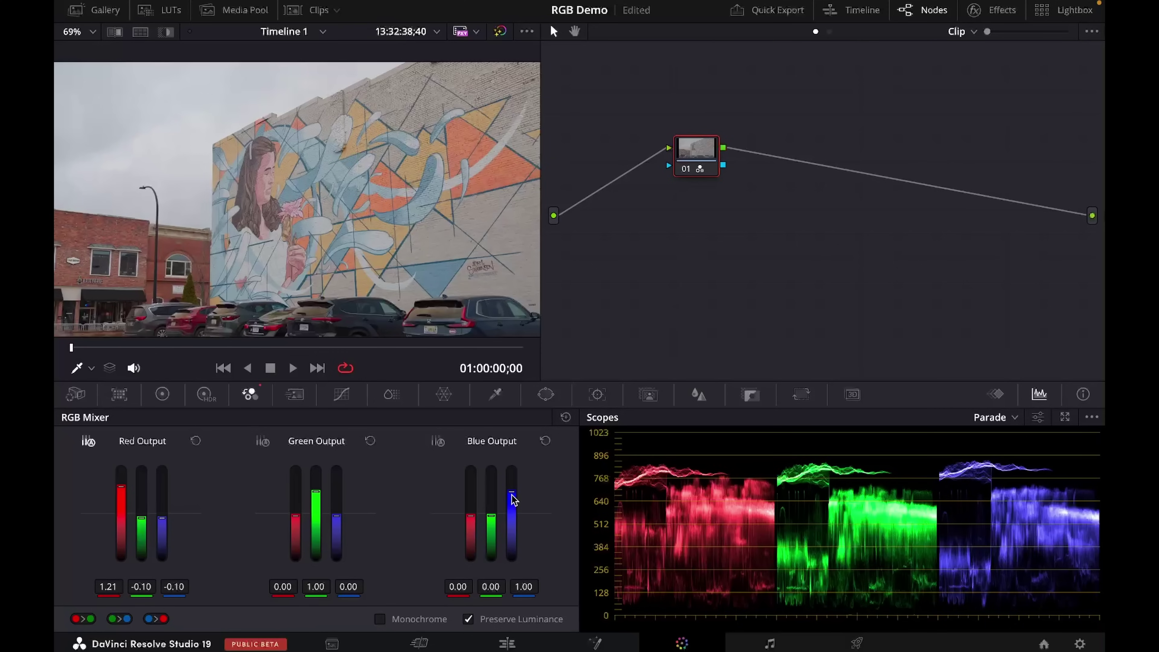
left_click_drag(512, 491, 512, 478)
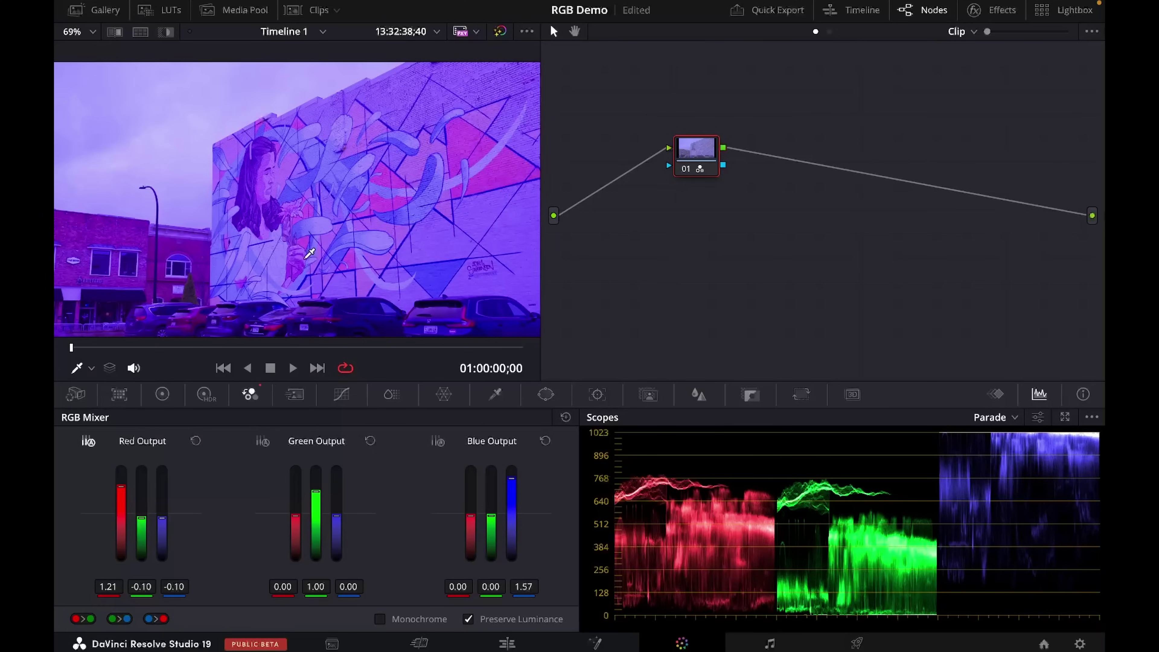
left_click(436, 441)
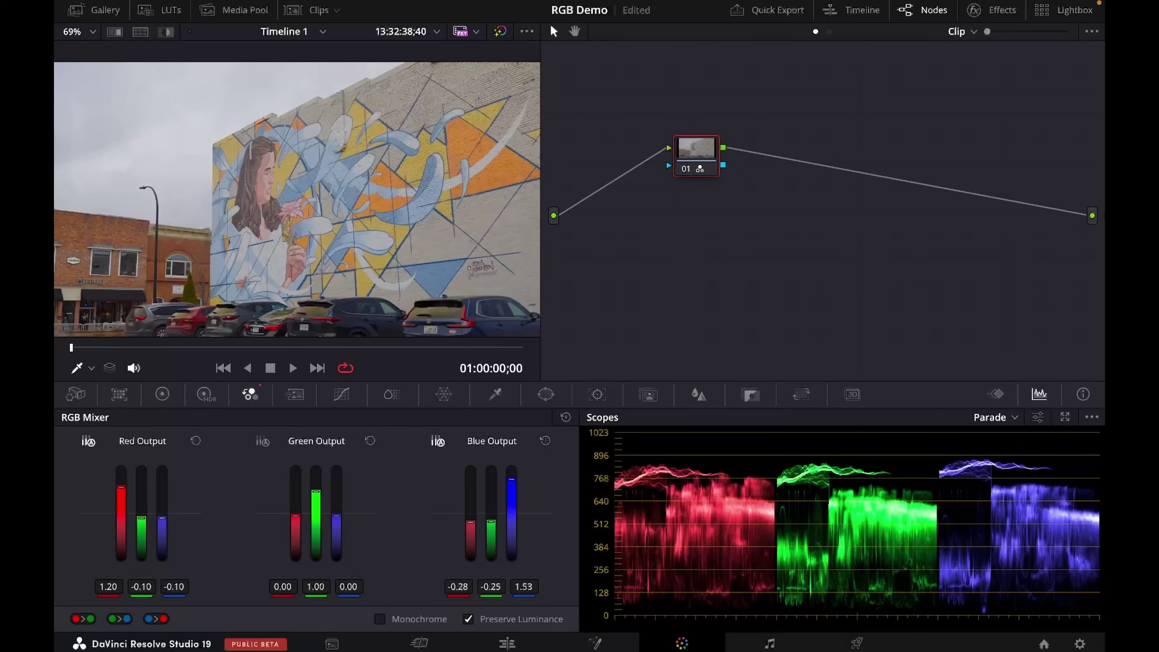
left_click_drag(491, 521, 492, 508)
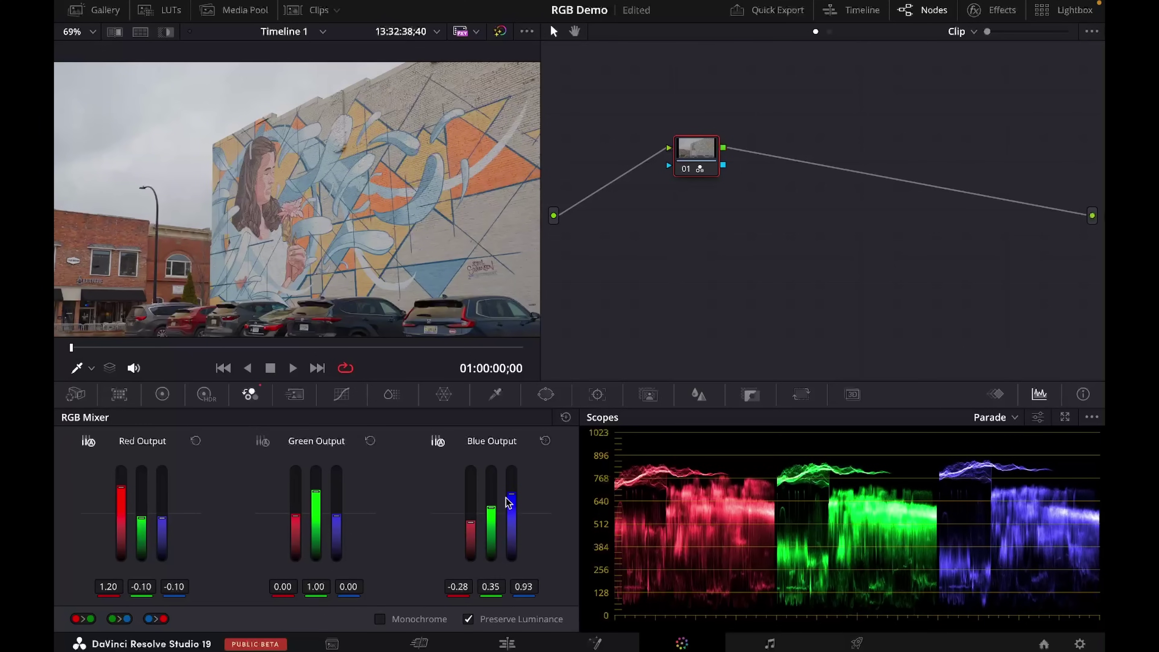